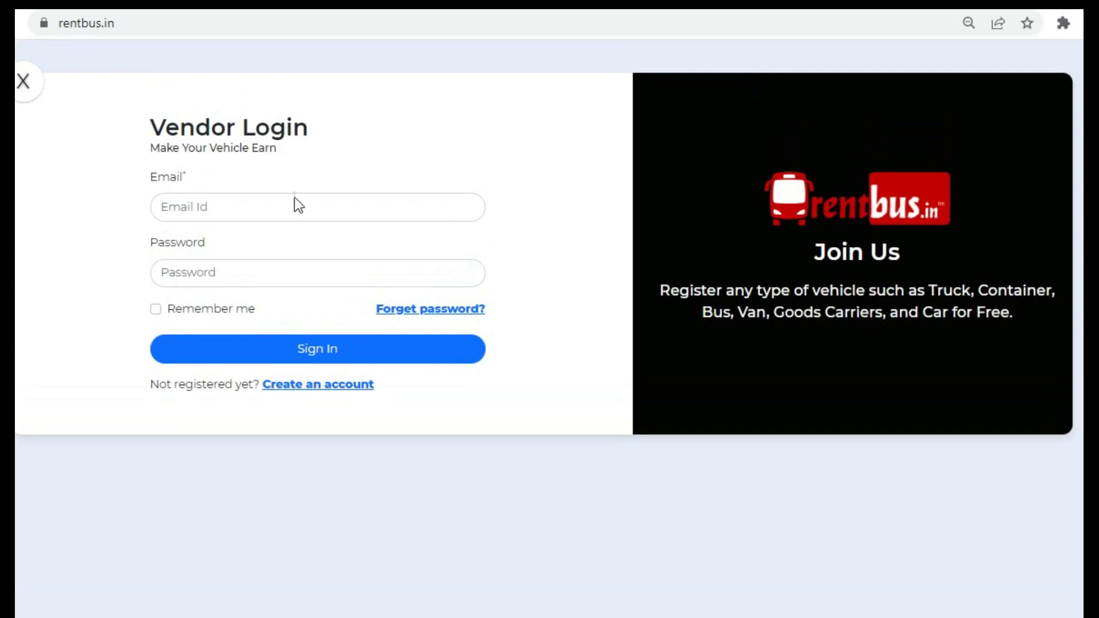
- Sign in to the vendor portal with the vendor account's e-mail and password
left_click(291, 201)
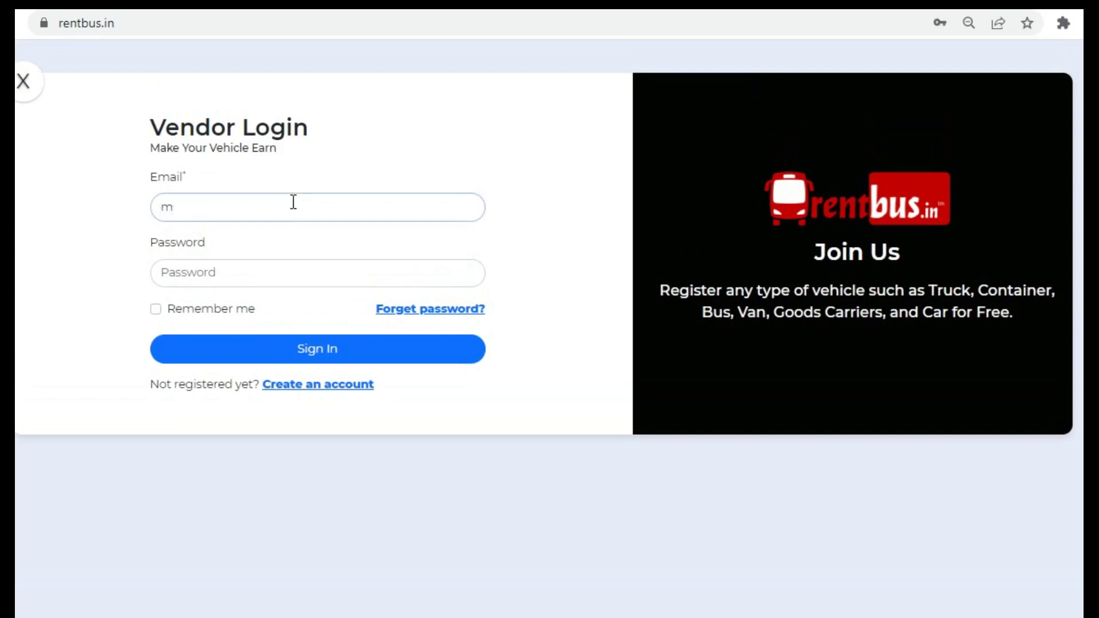
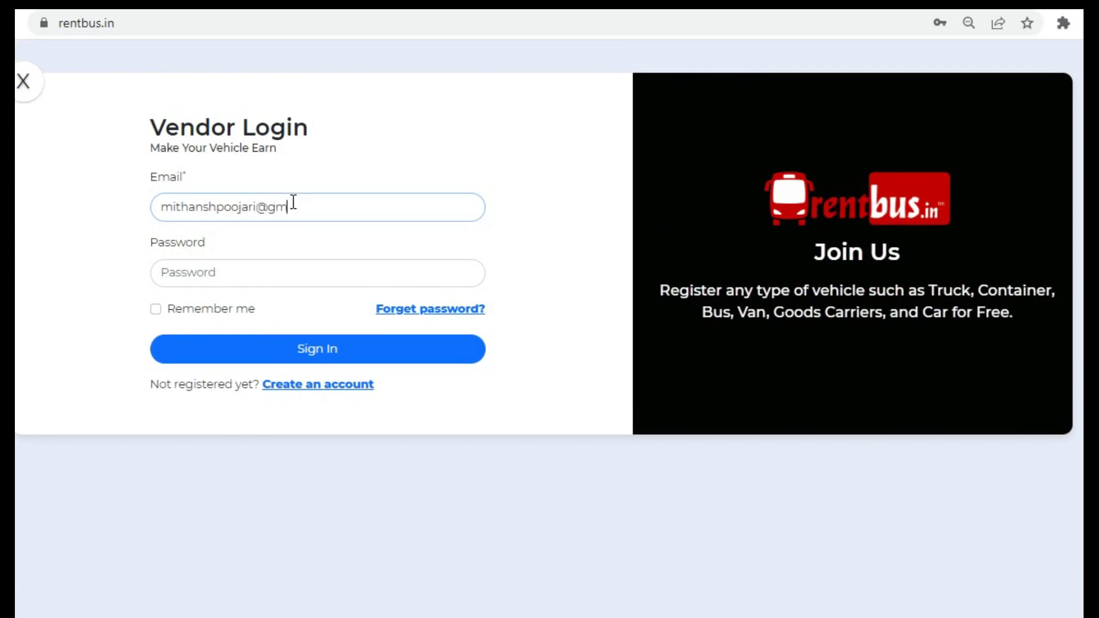
key("Tab")
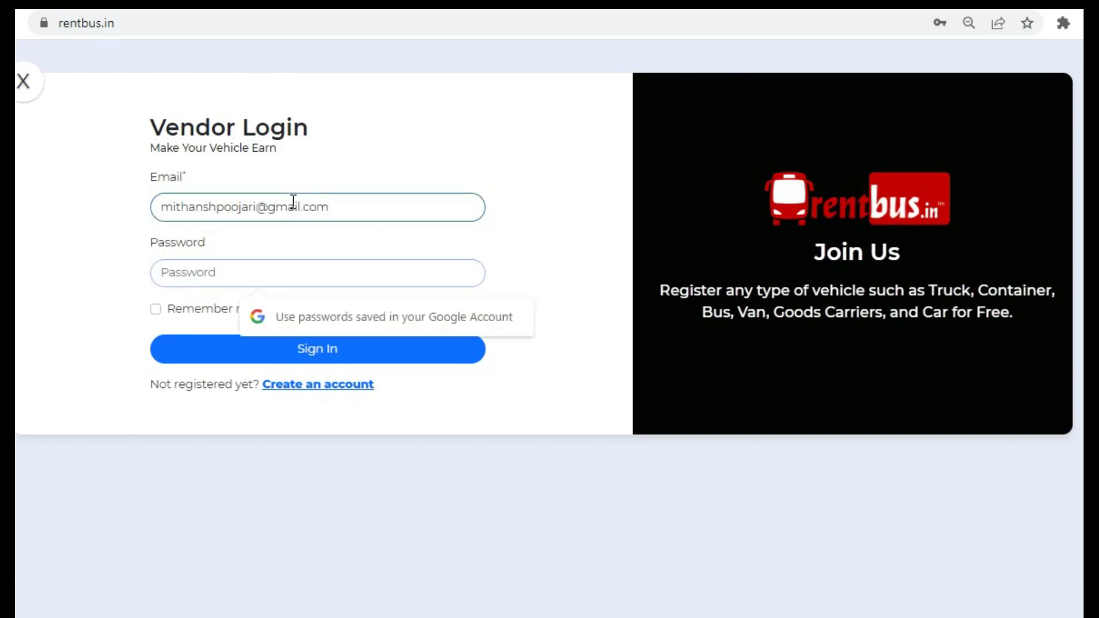
type("123456")
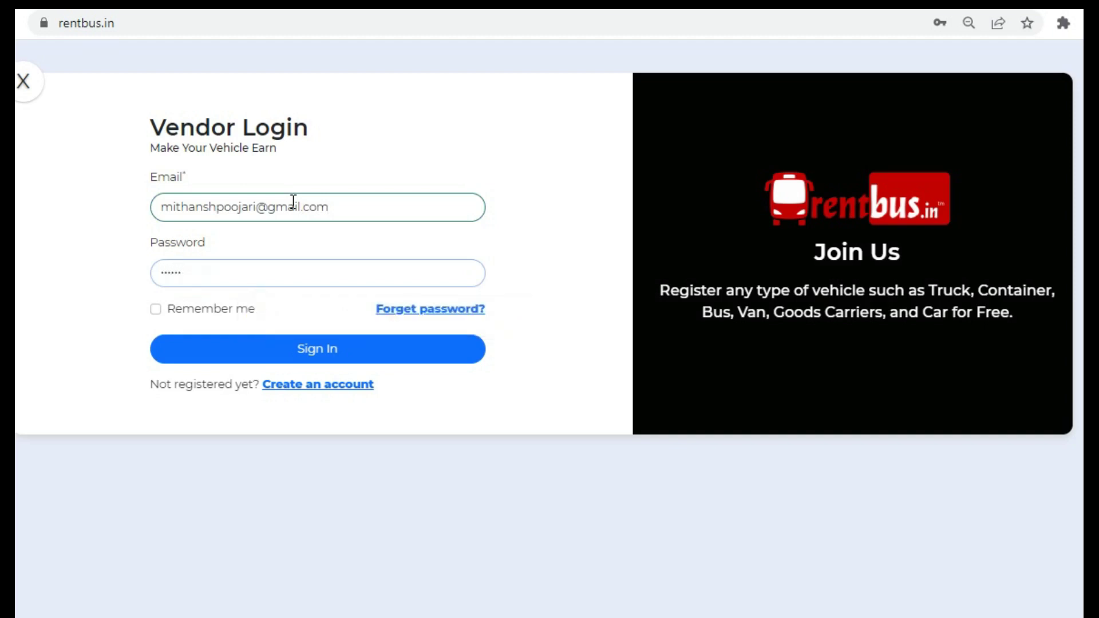
left_click(316, 348)
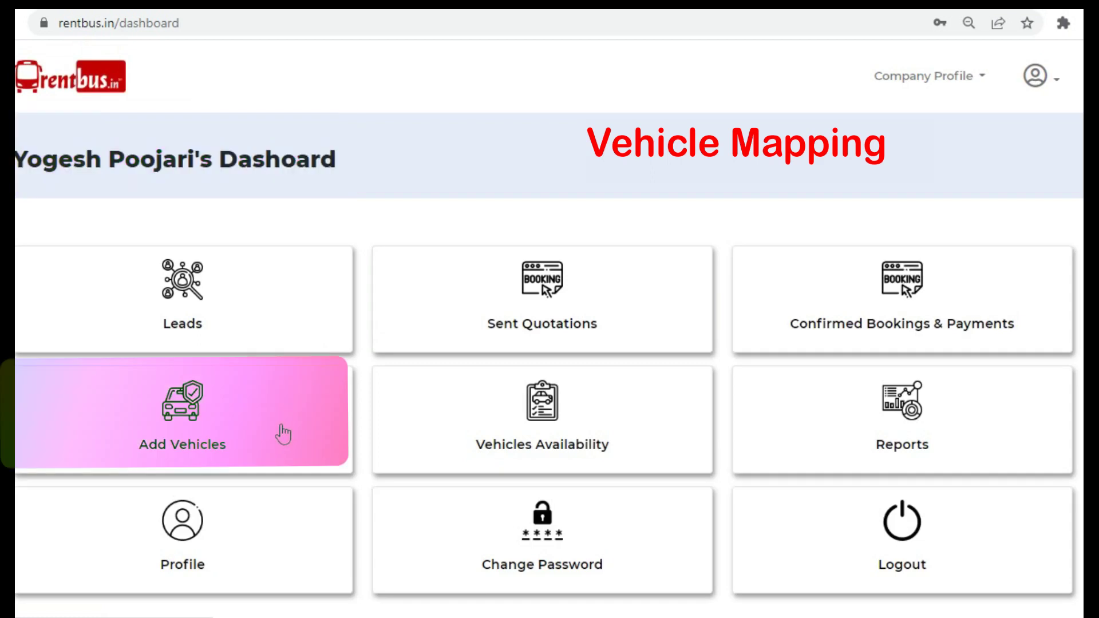
- Start an Add Vehicles listing with Vehicle Type 7 + 1 Seater and vehicle Toyota Fortuner
left_click(283, 434)
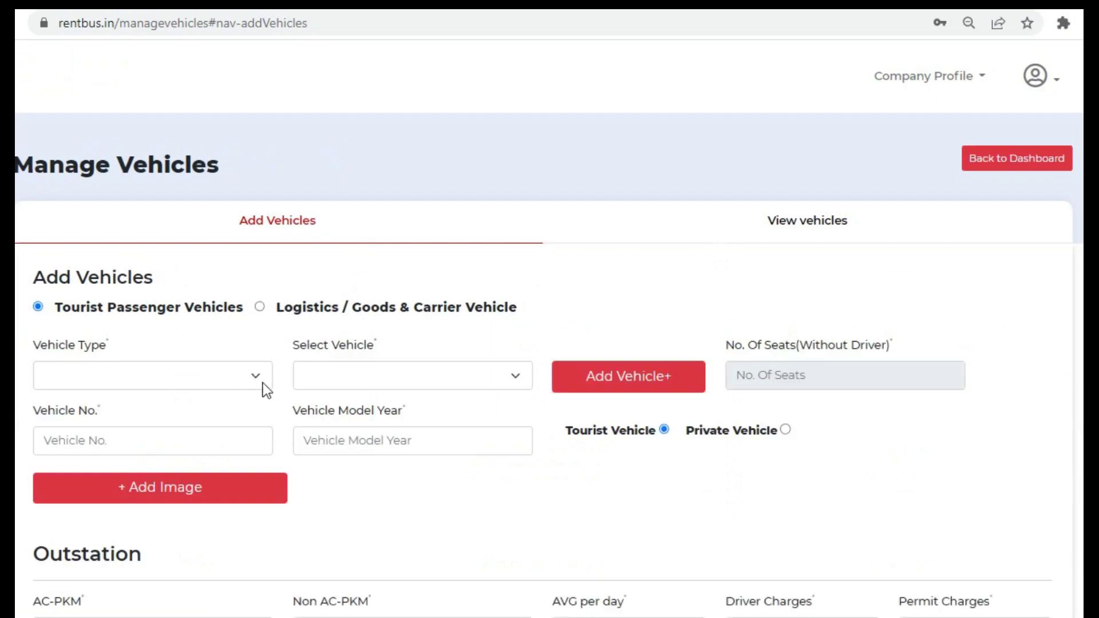
left_click(256, 376)
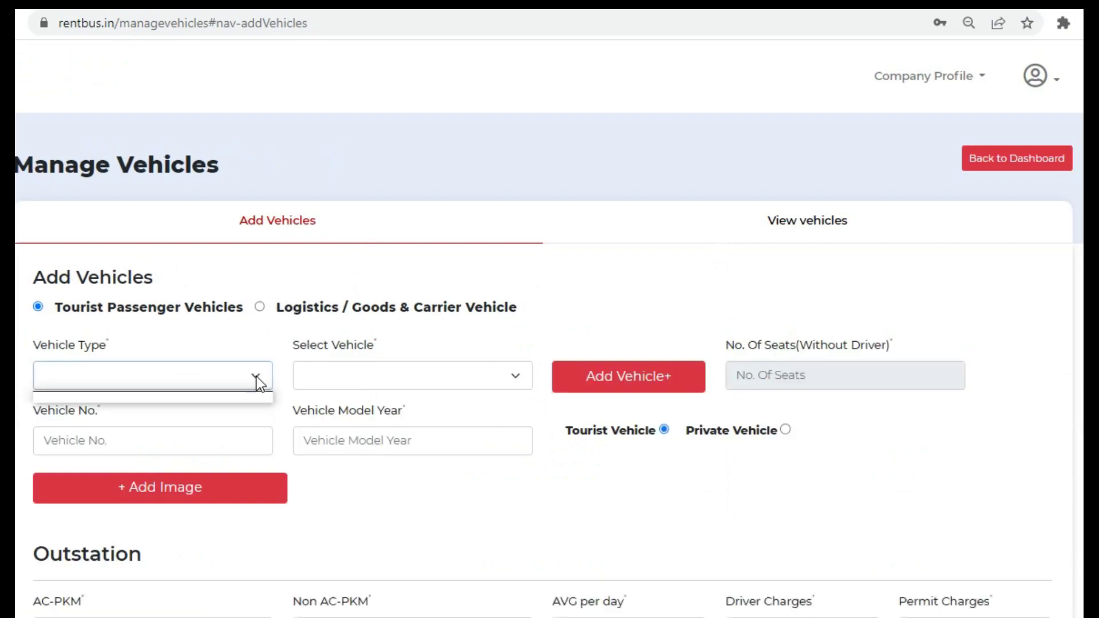
left_click(256, 376)
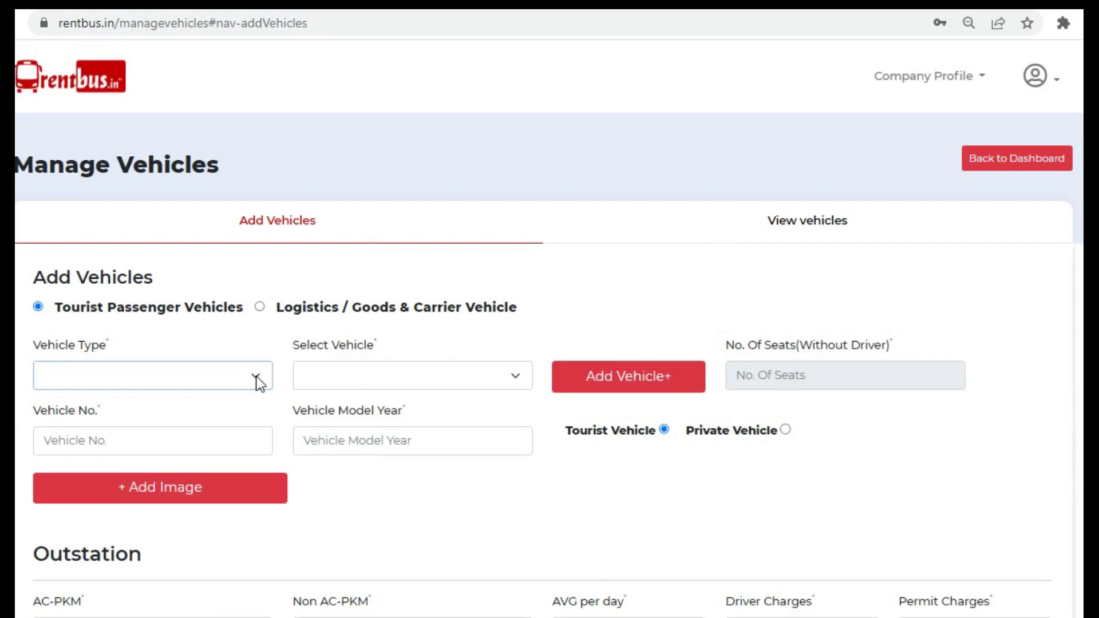
scroll(255, 376, "down", 3)
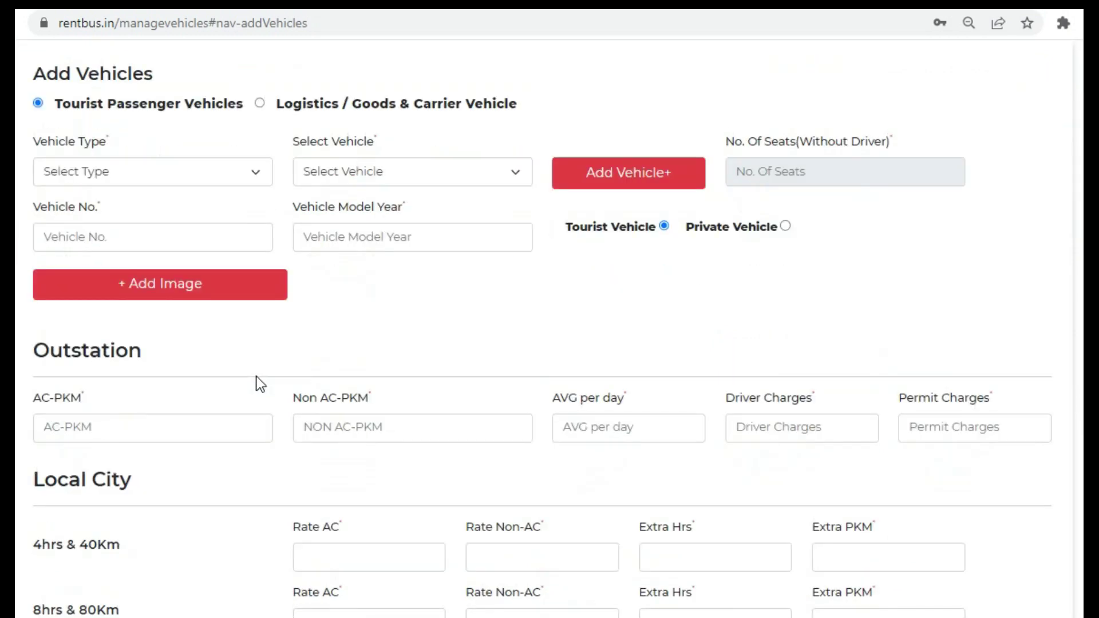
left_click(259, 178)
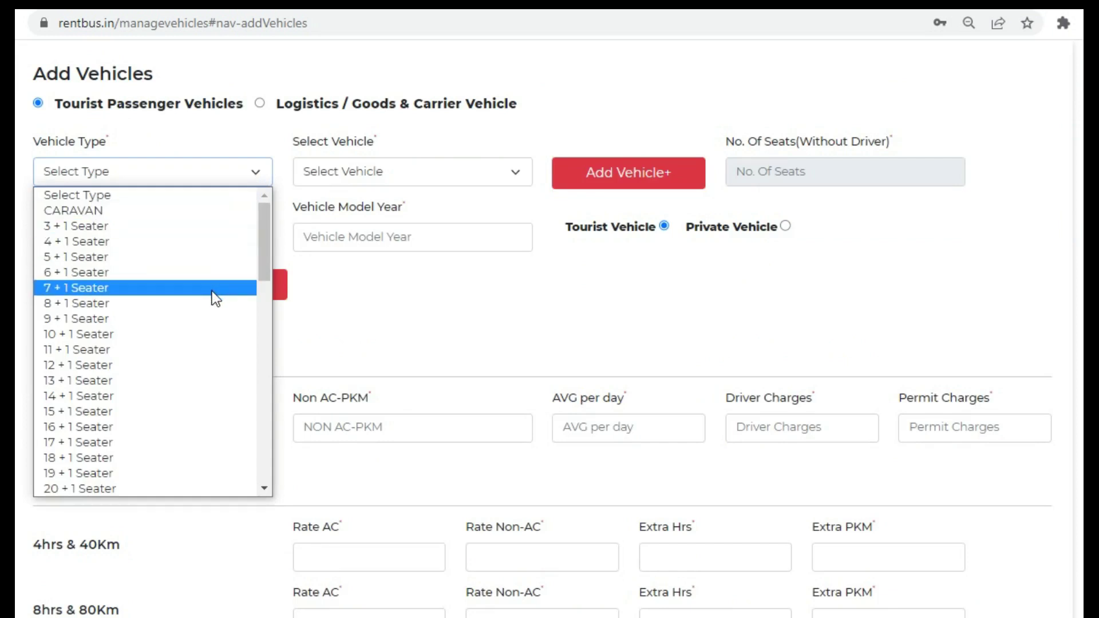
left_click(212, 291)
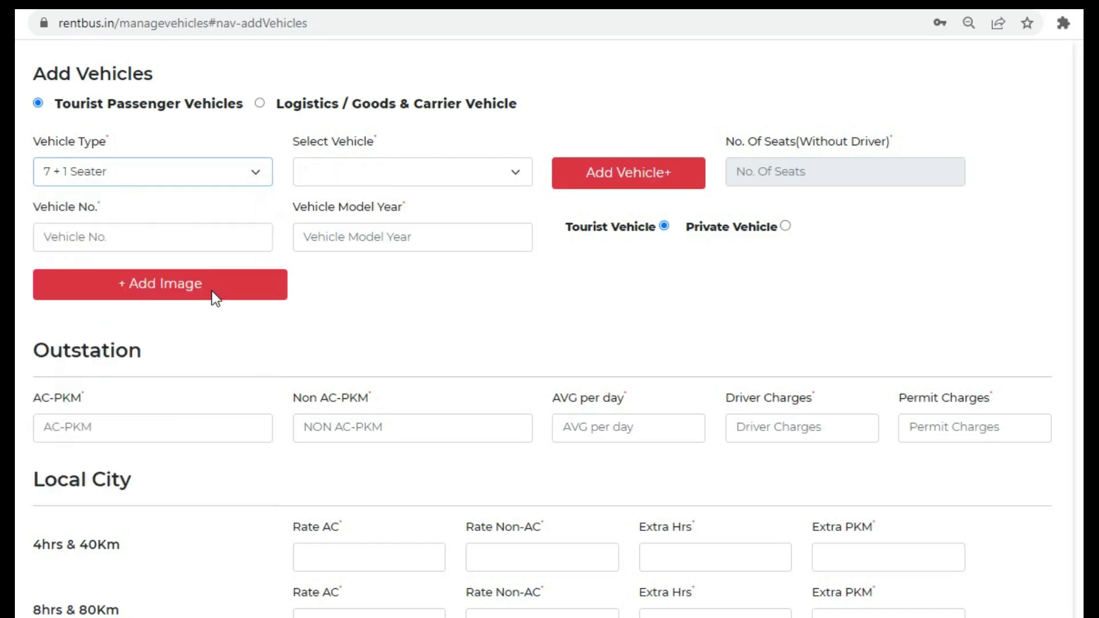
left_click(379, 176)
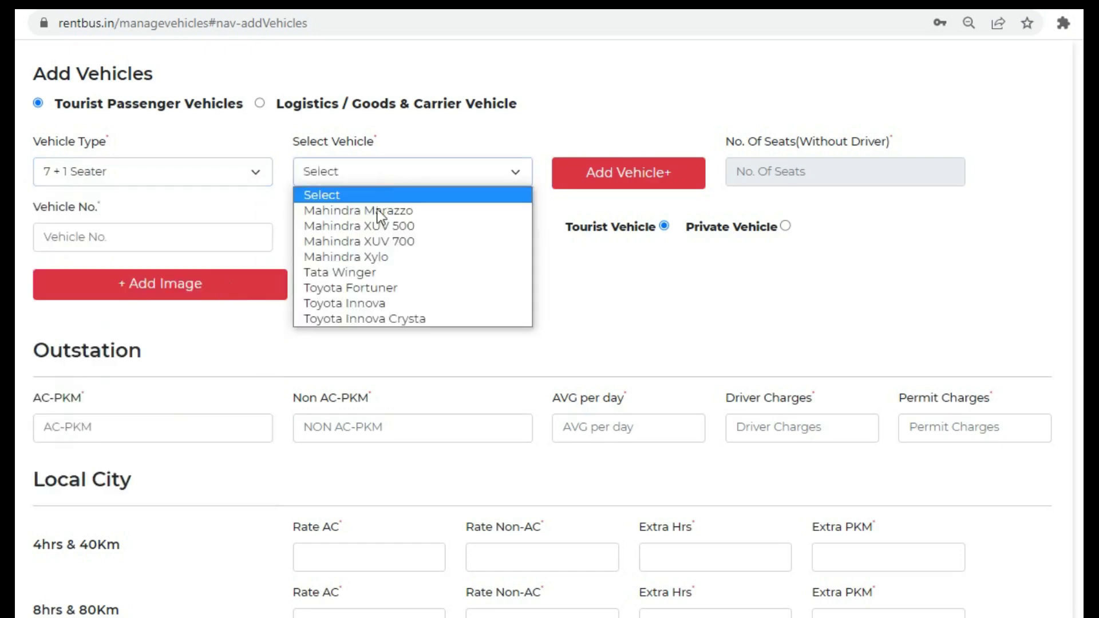
left_click(378, 287)
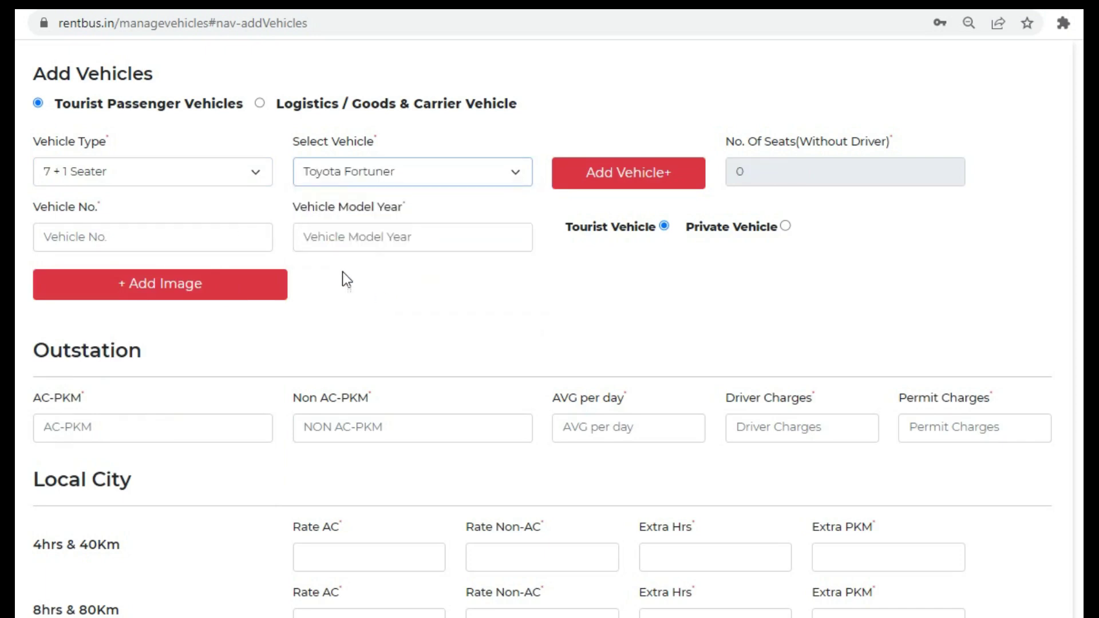
- Upload a front-view and a rear-view Fortuner photo to the listing
left_click(180, 297)
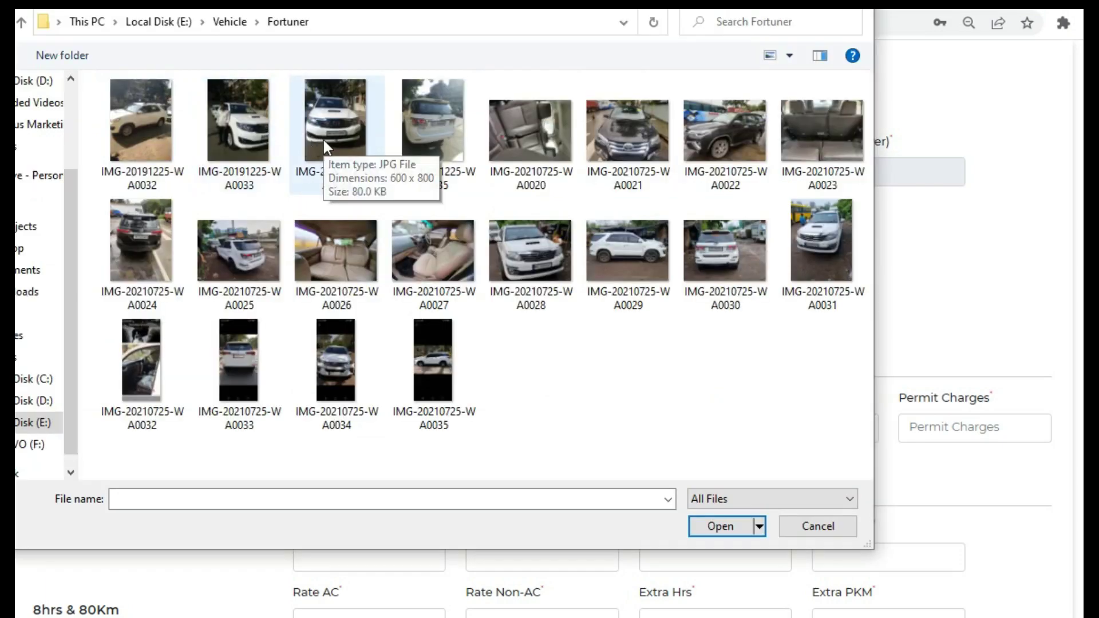
double_click(324, 143)
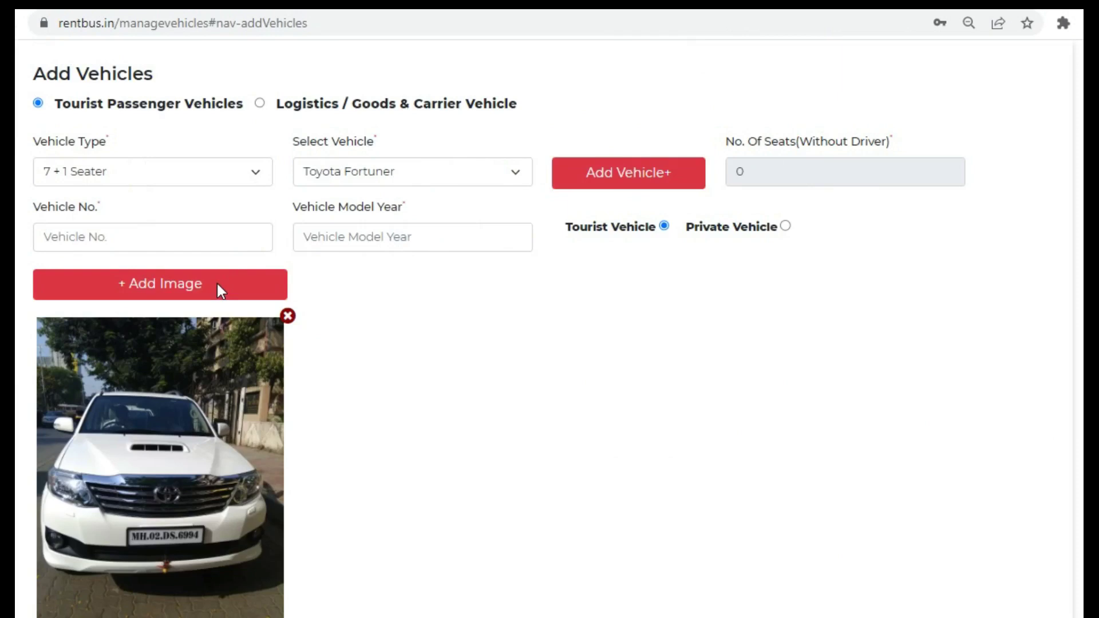
left_click(218, 285)
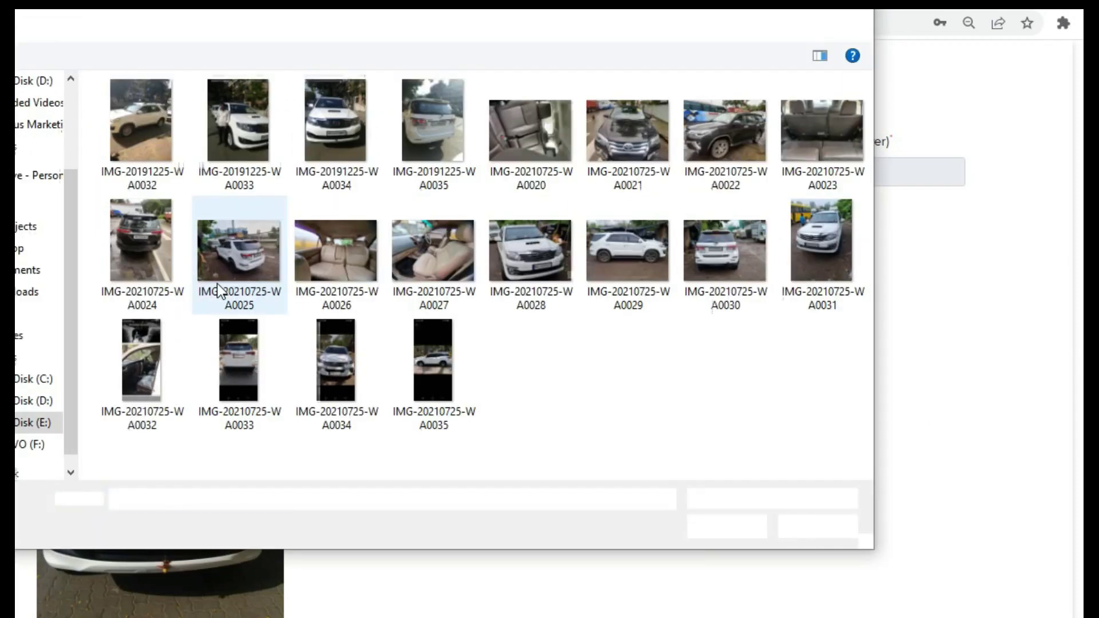
double_click(432, 130)
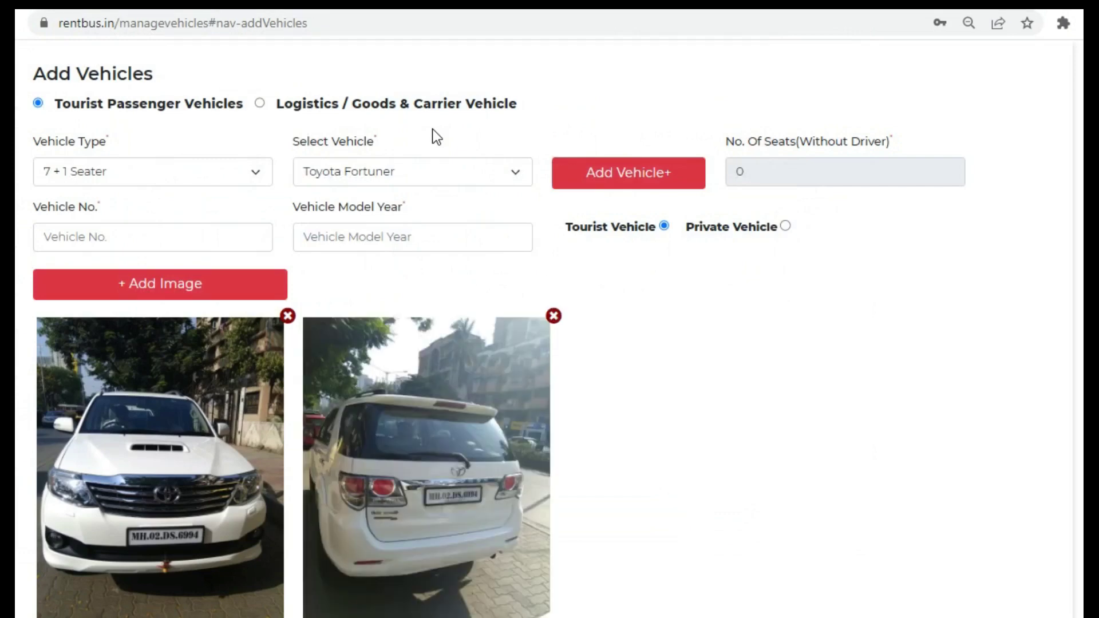
- Switch the listing from Tourist to Private Vehicle and dismiss the site's alert
scroll(549, 344, "down", 6)
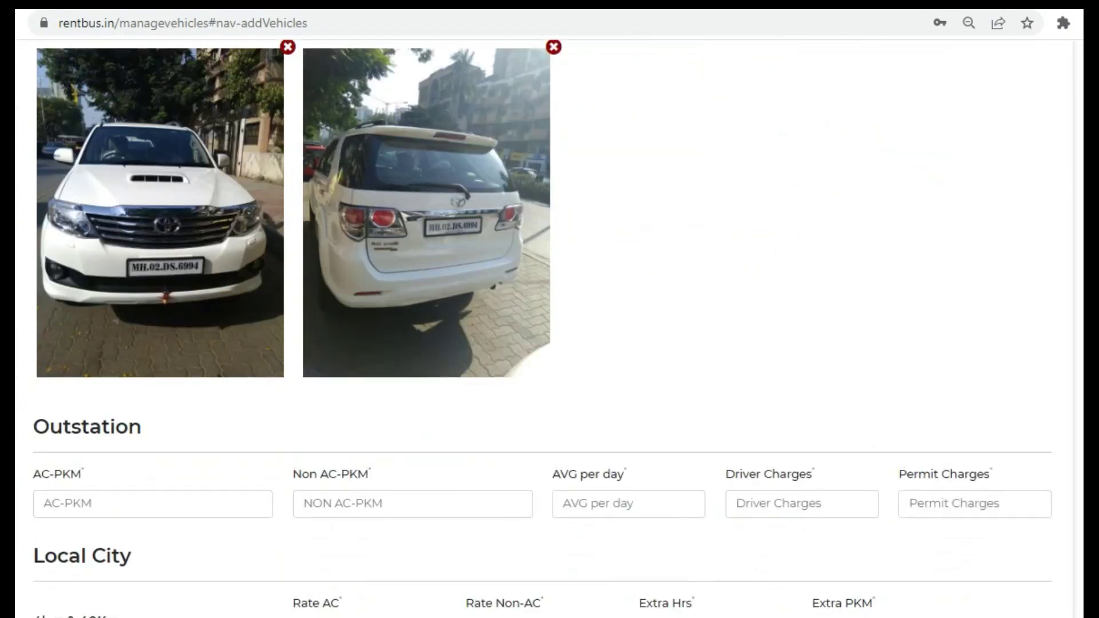
scroll(549, 344, "down", 1)
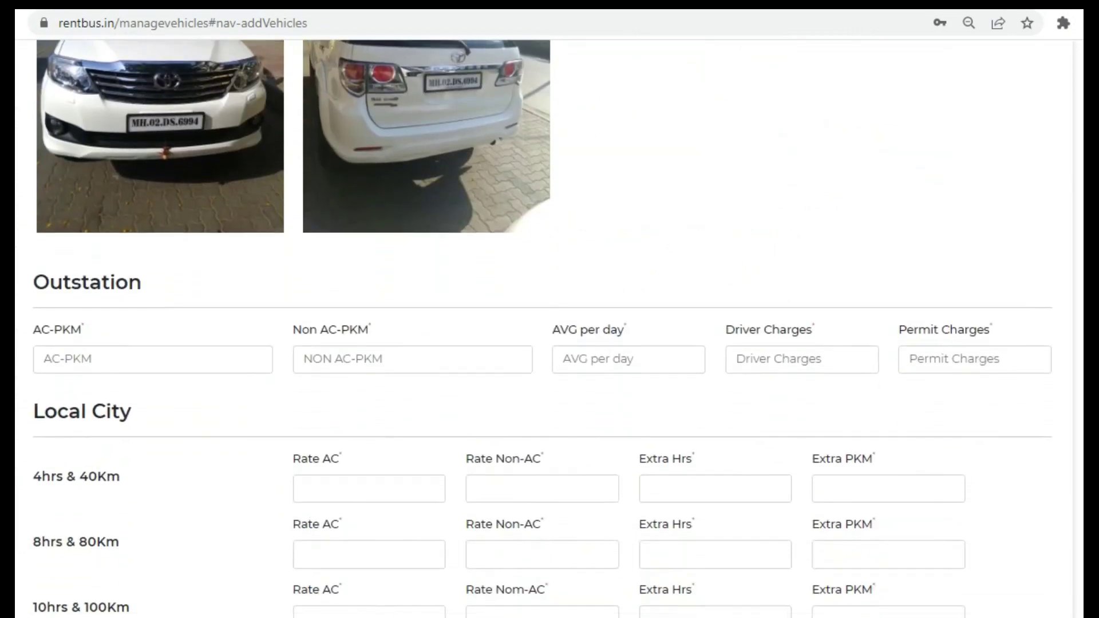
scroll(549, 343, "up", 8)
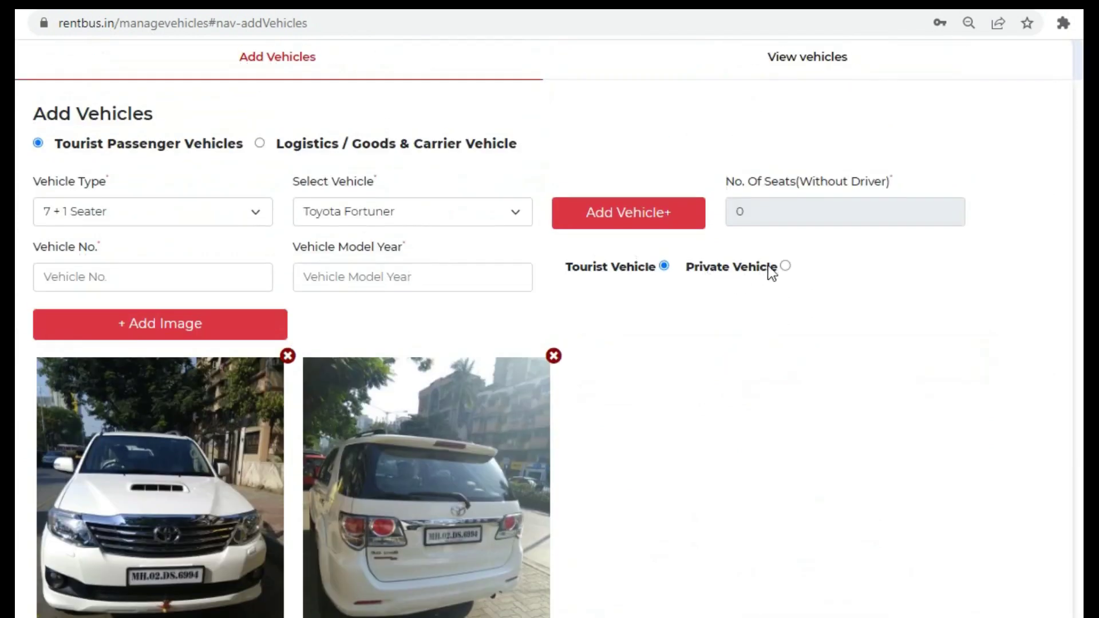
left_click(791, 266)
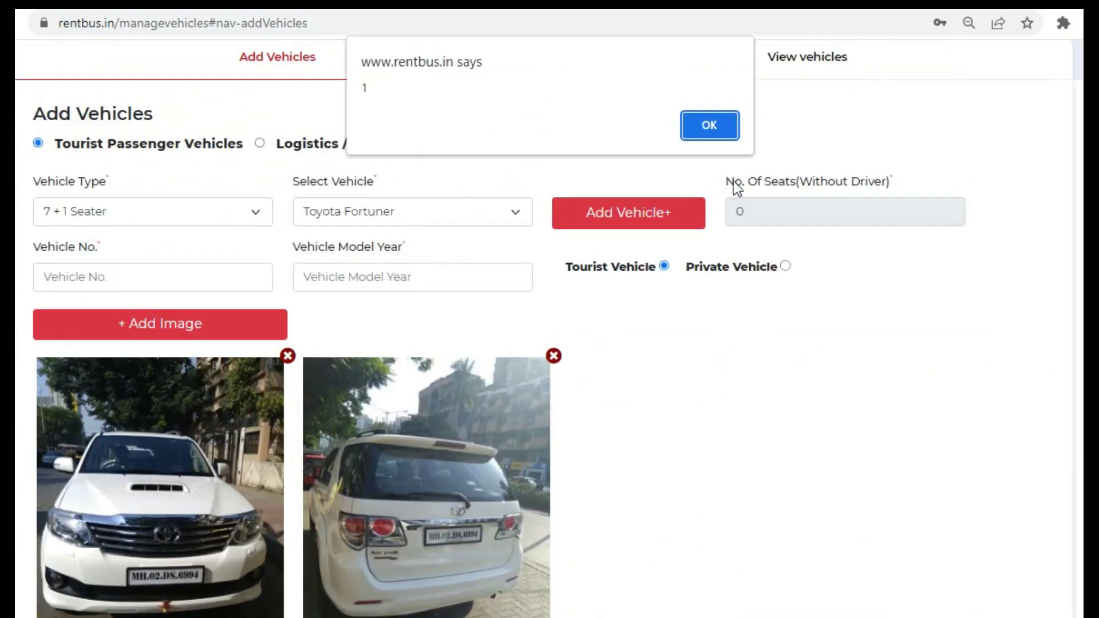
left_click(708, 125)
left_click(707, 125)
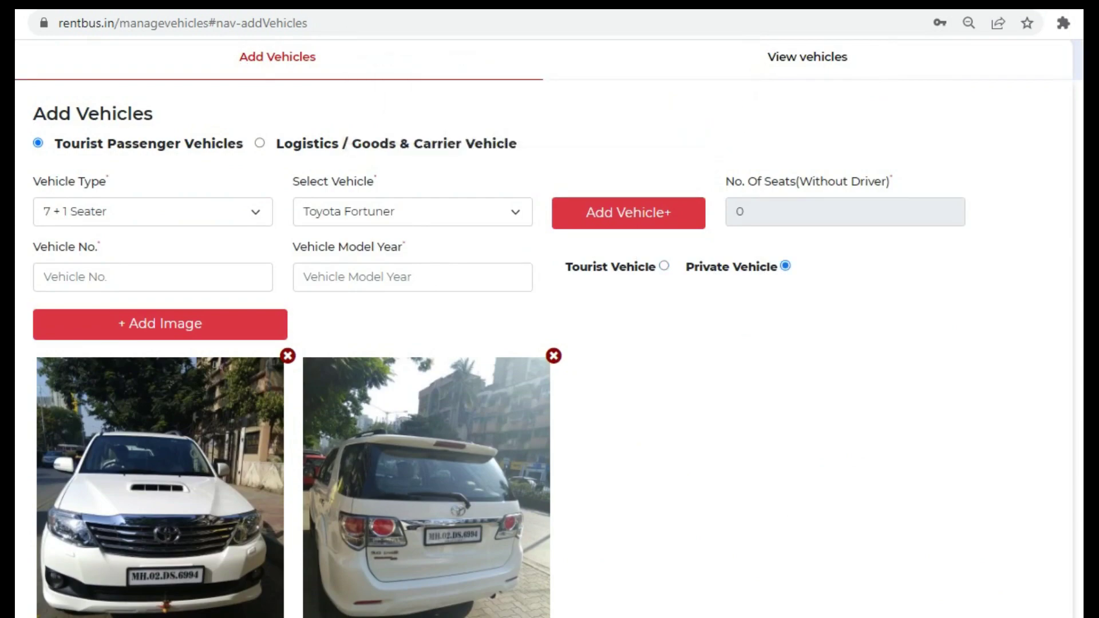
scroll(203, 303, "down", 8)
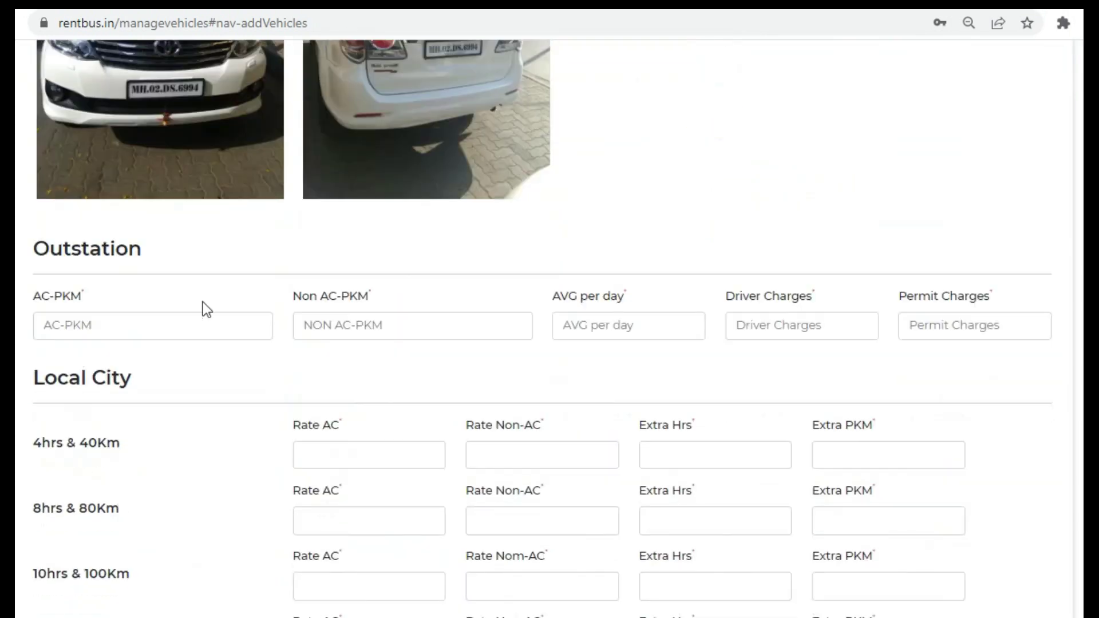
- Enter outstation rates: AC-PKM 35, Non AC-PKM 30, AVG per day 300, Driver Charges 500
left_click(179, 332)
type("35")
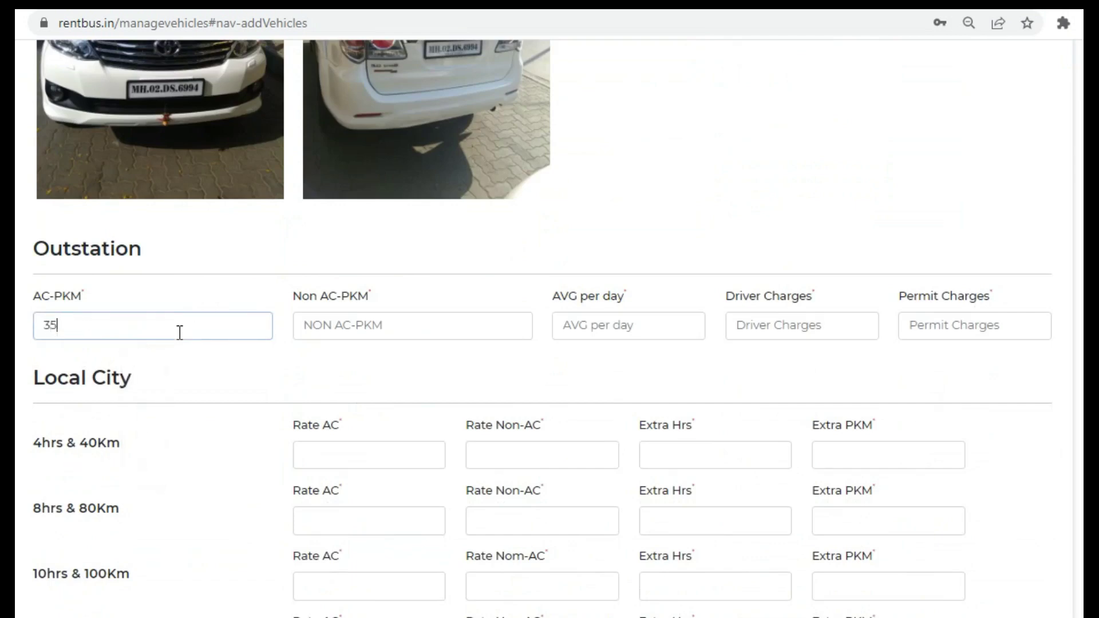
key("Tab")
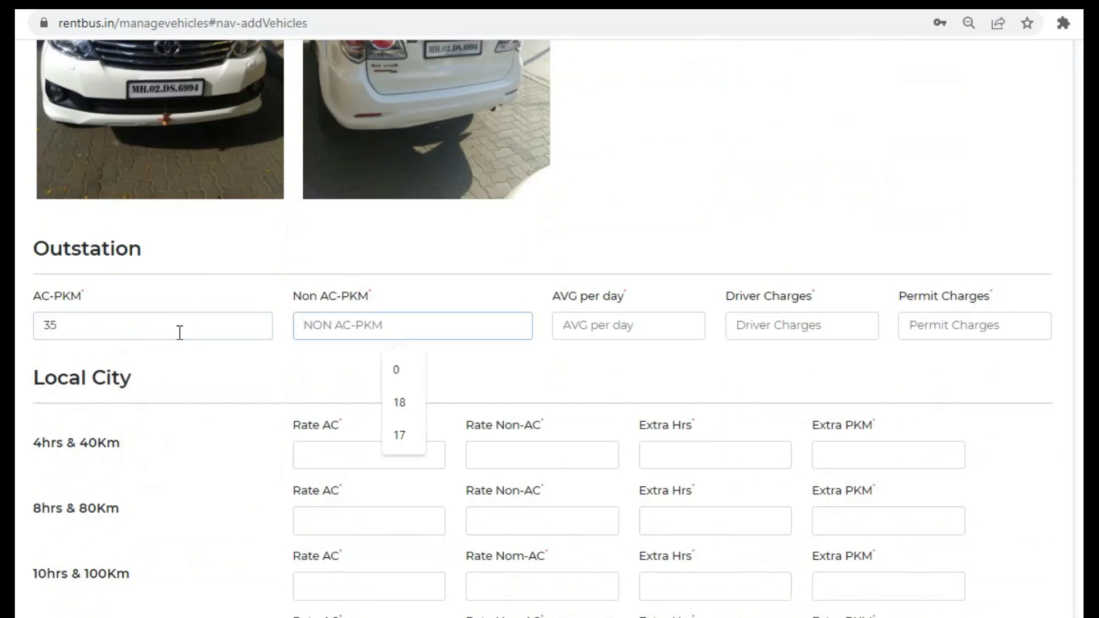
type("30")
key("Tab")
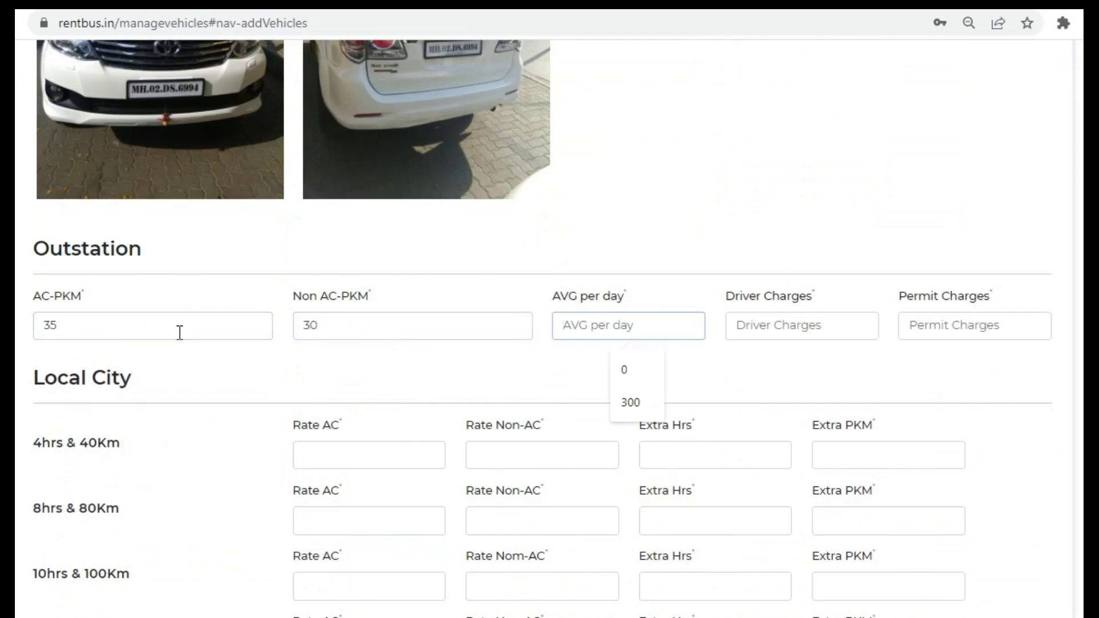
type("300")
key("Tab")
type("500")
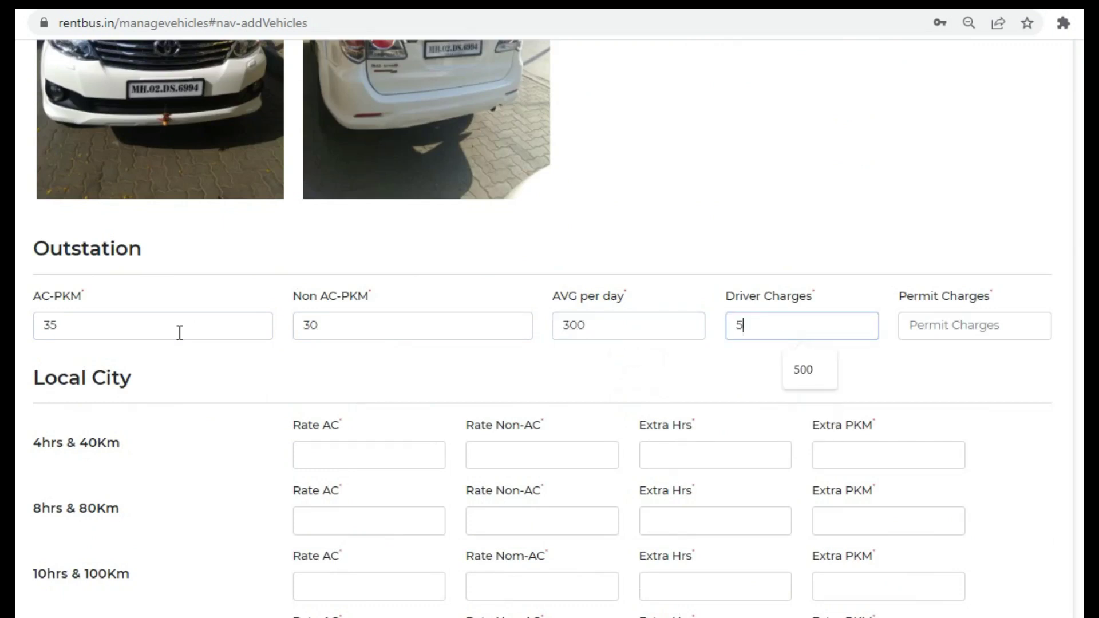
key("Tab")
key("Tab")
key("Tab")
key("Tab")
key("Tab")
key("Tab")
key("Tab")
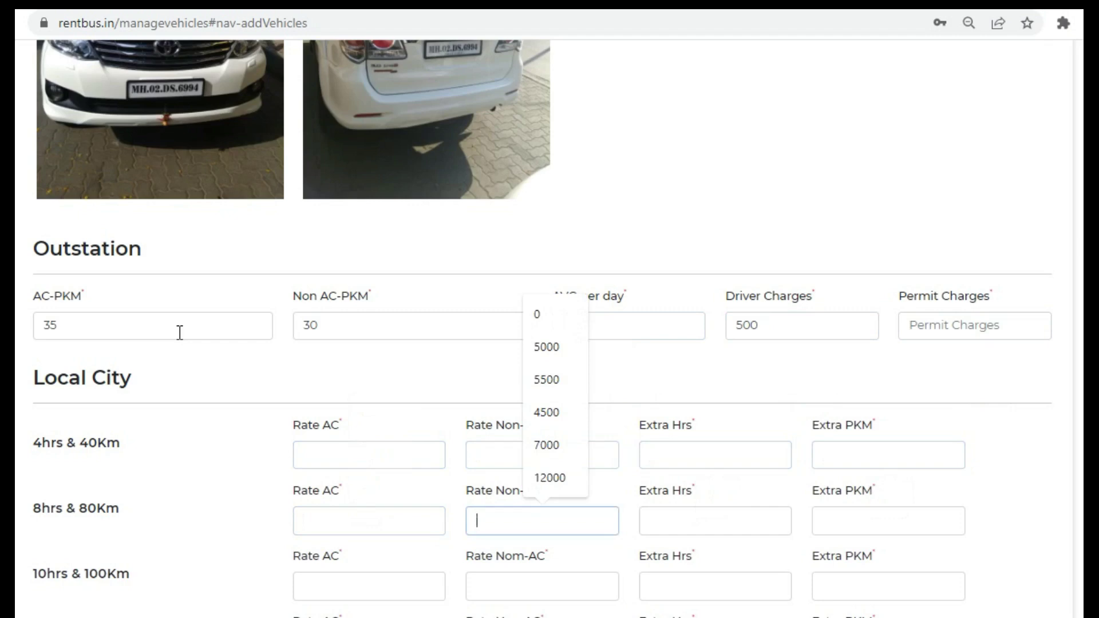
type("45")
key("BackSpace")
key("BackSpace")
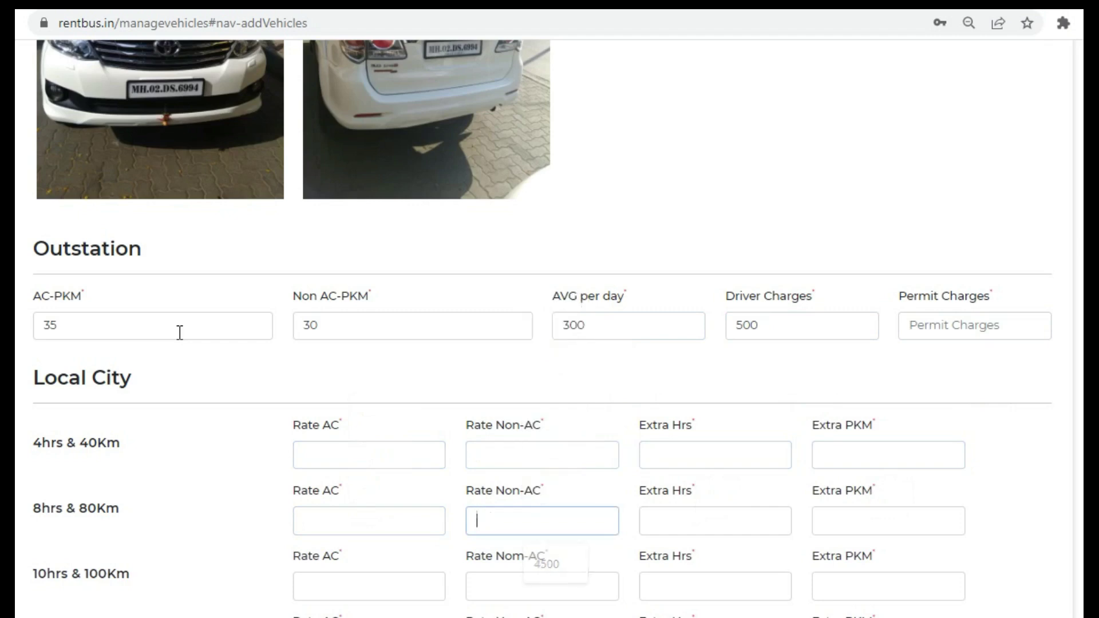
- Enter the 8hrs & 80Km rates: AC 4500, Extra Hrs 500, Extra PKM 35
left_click(400, 518)
type("4500")
key("Tab")
key("Tab")
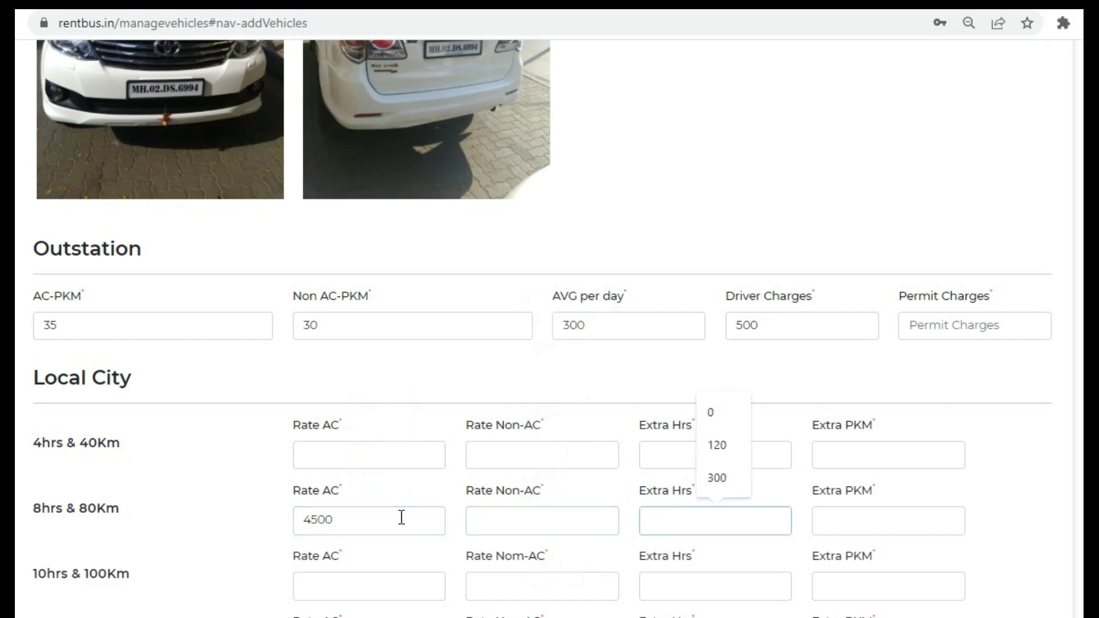
type("500")
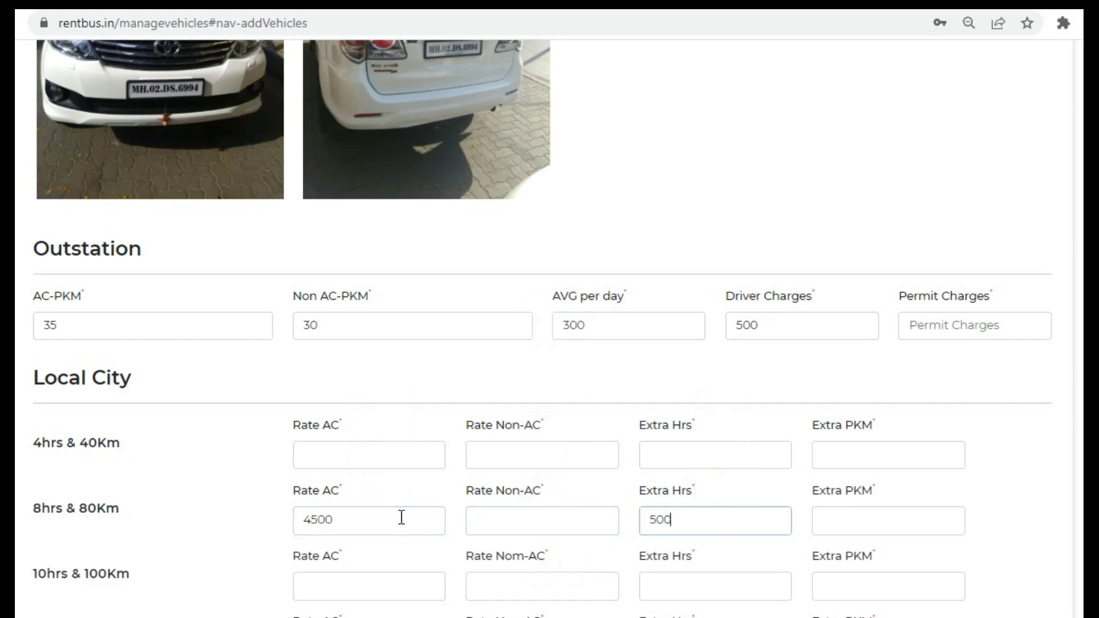
key("Tab")
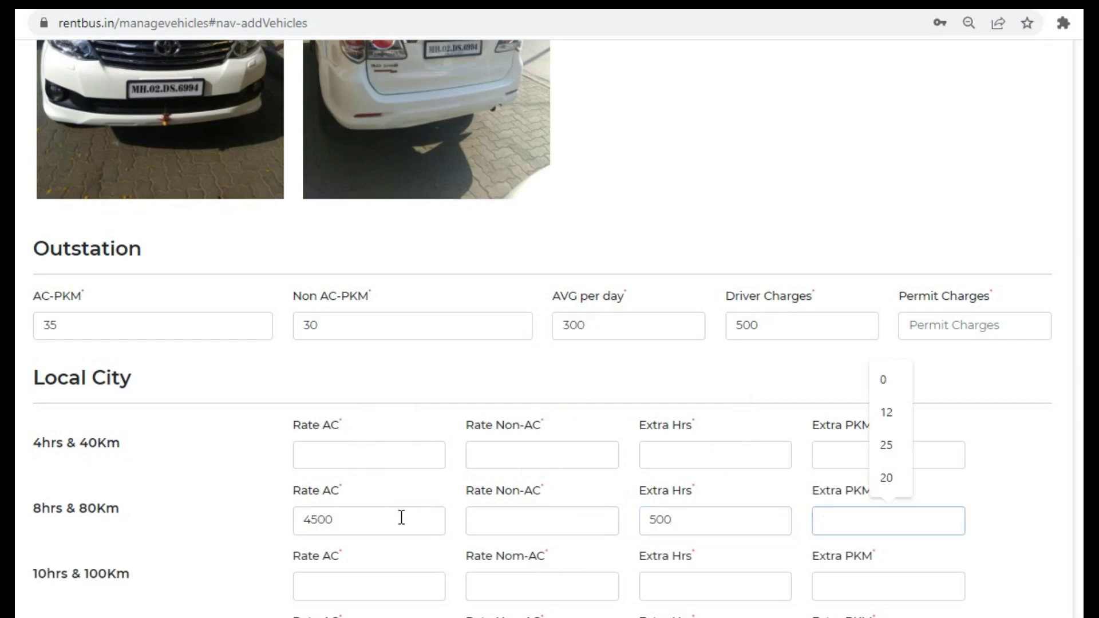
type("35")
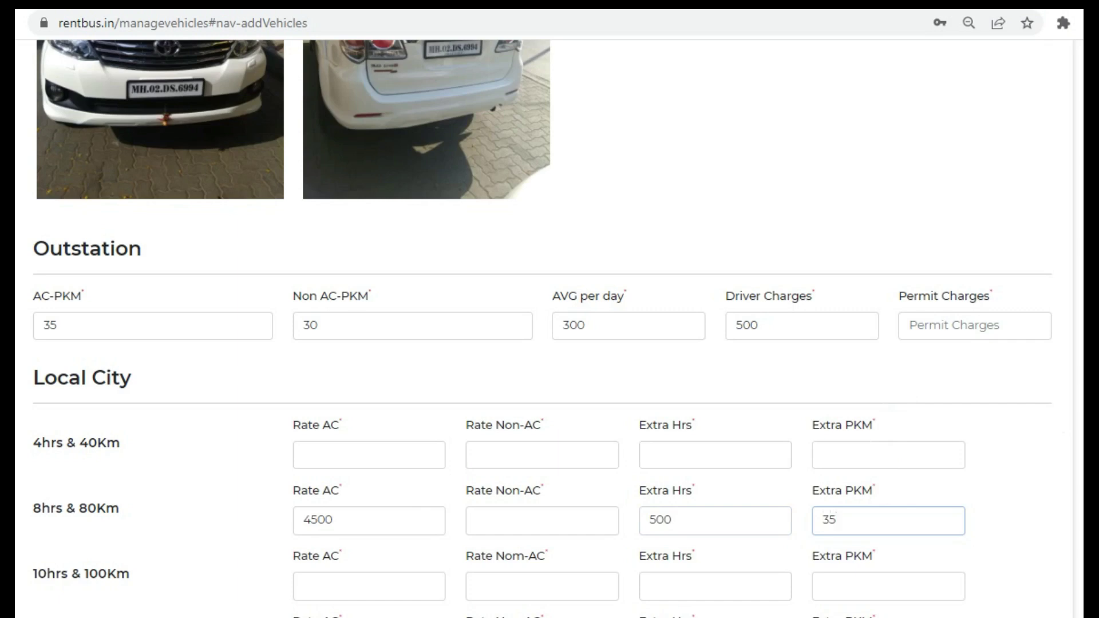
- Tick Backdoor Luggage Space, Curtain, Music System, Pushback Seat and Wifi, then submit
scroll(549, 320, "down", 8)
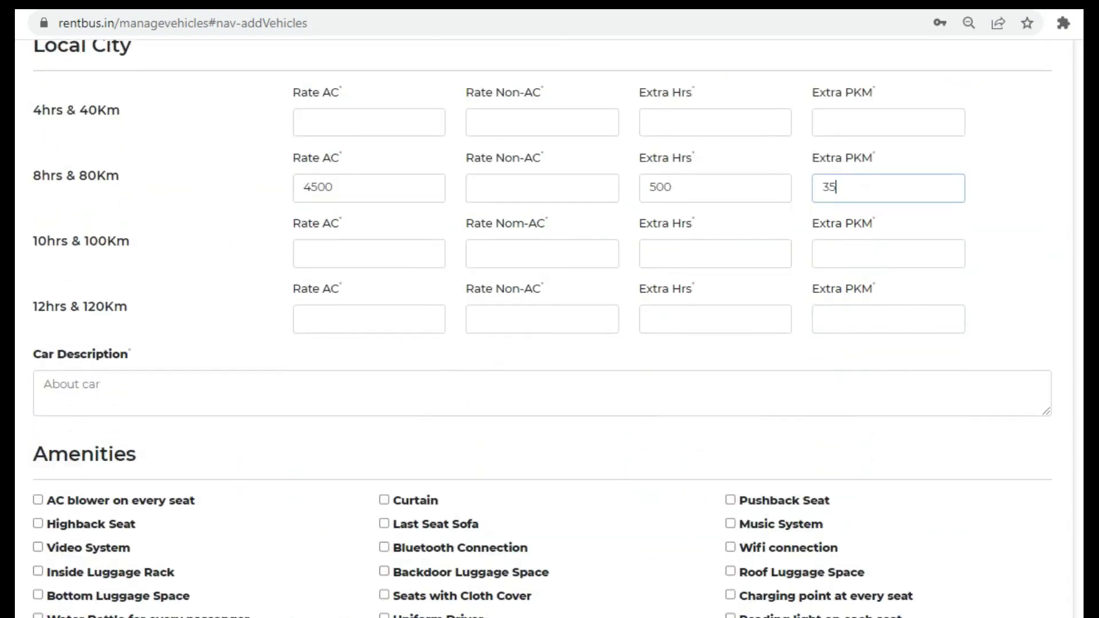
scroll(549, 320, "down", 1)
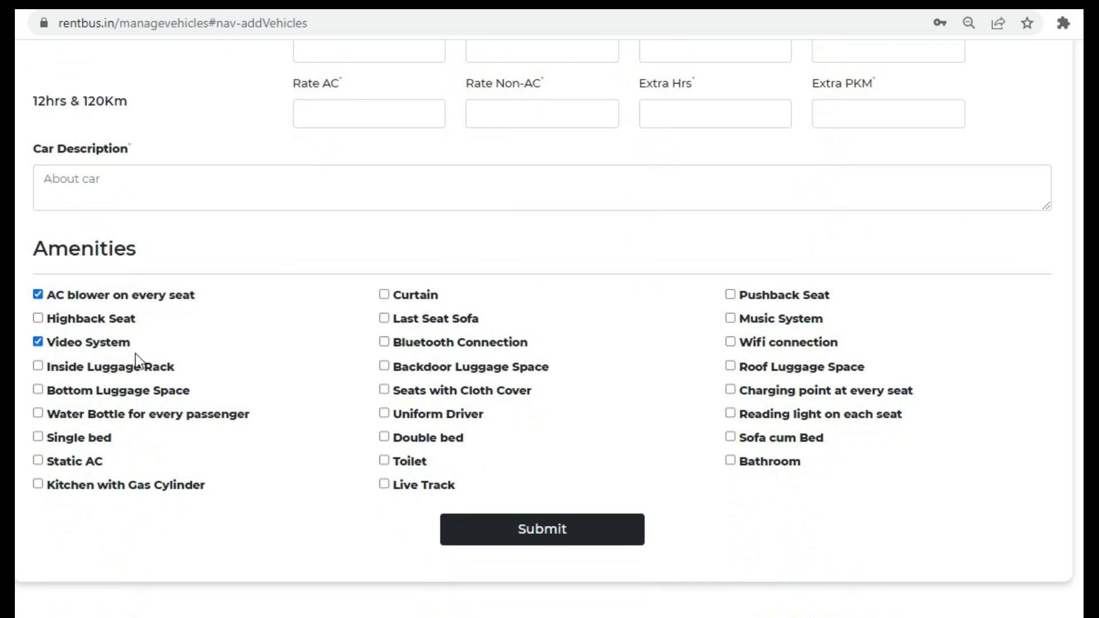
left_click(386, 368)
left_click(385, 294)
left_click(730, 319)
left_click(731, 294)
left_click(731, 342)
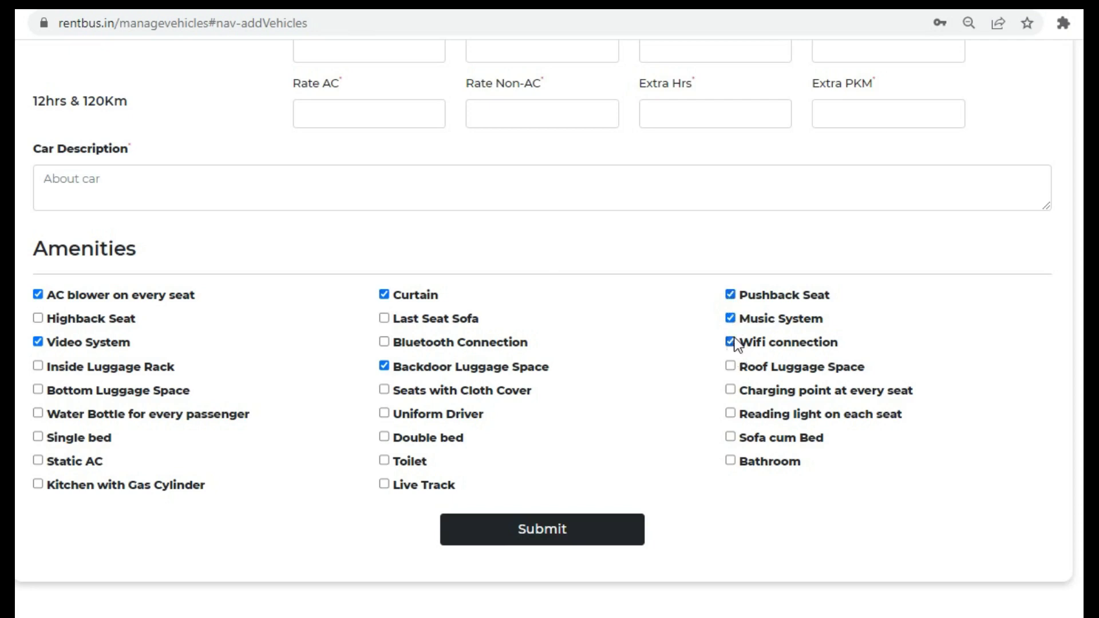
left_click(595, 541)
left_click(596, 541)
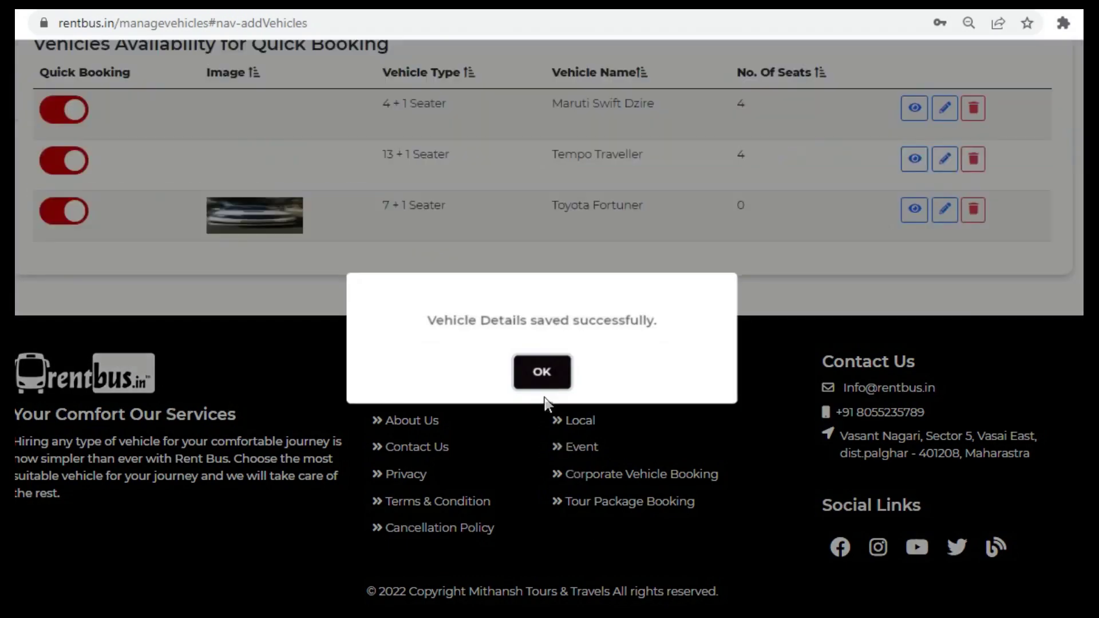
- Dismiss the success message and view the Toyota Fortuner row in the Quick Booking list
left_click(542, 372)
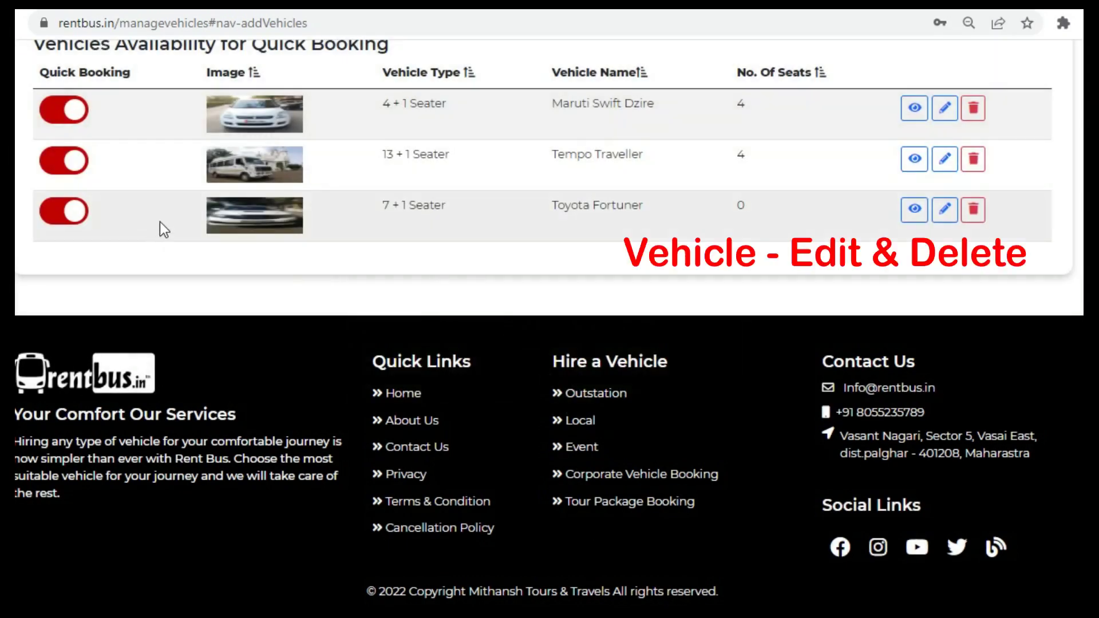
left_click_drag(160, 221, 1020, 226)
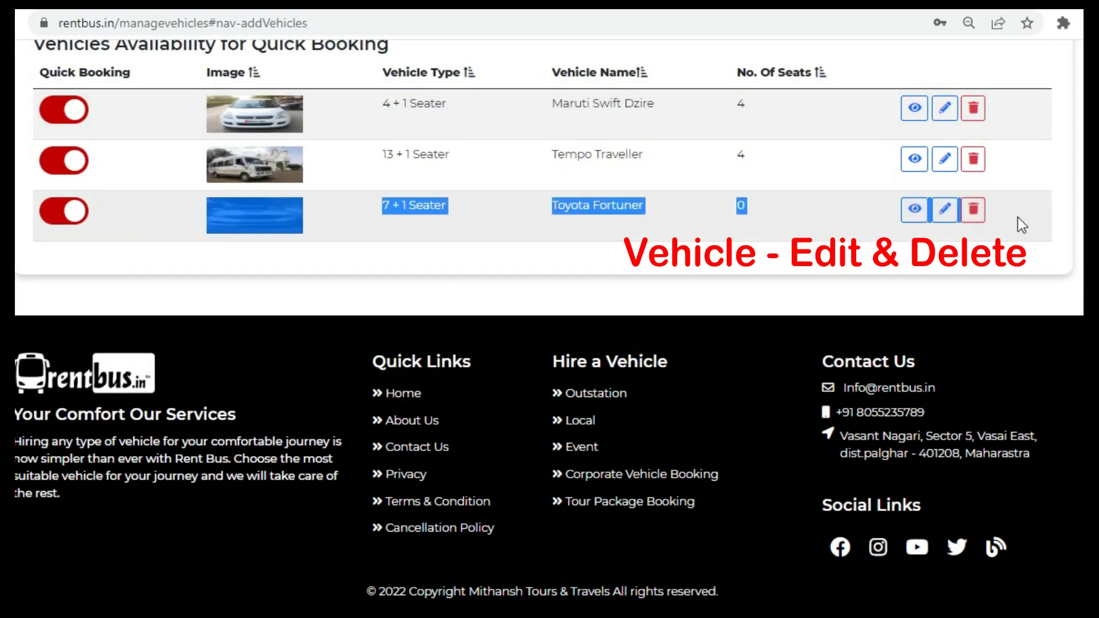
left_click(1017, 218)
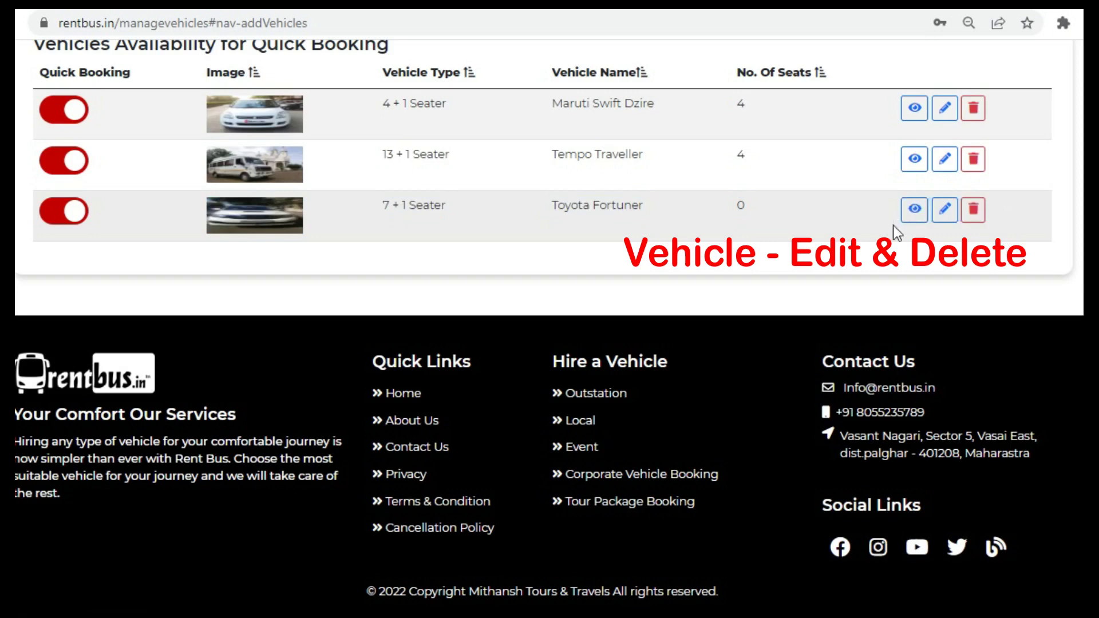
scroll(936, 291, "up", 1)
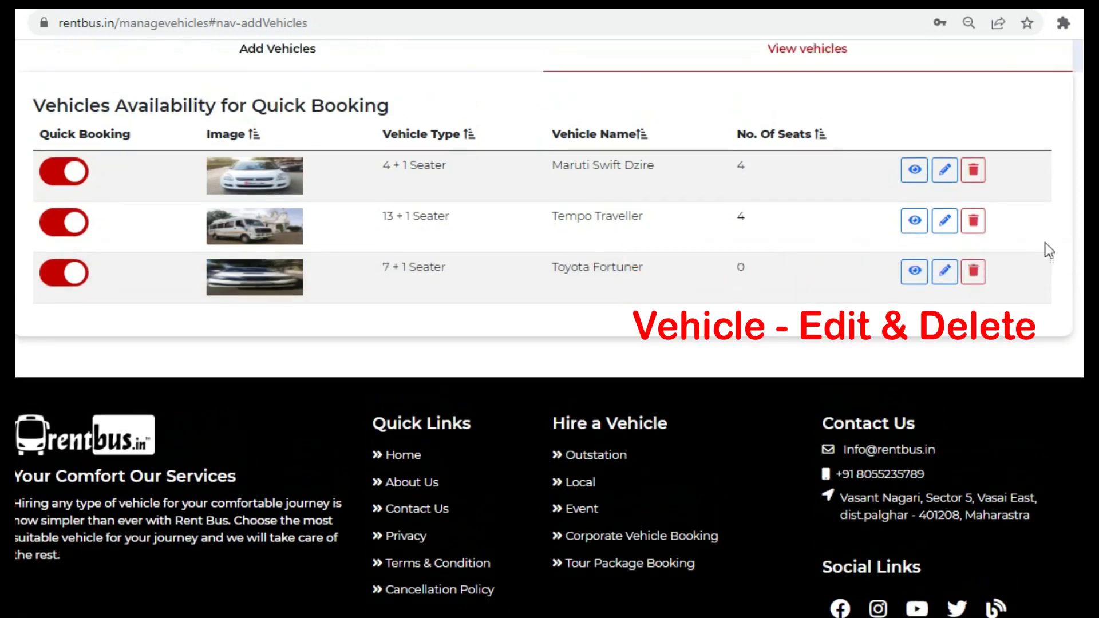
left_click(923, 280)
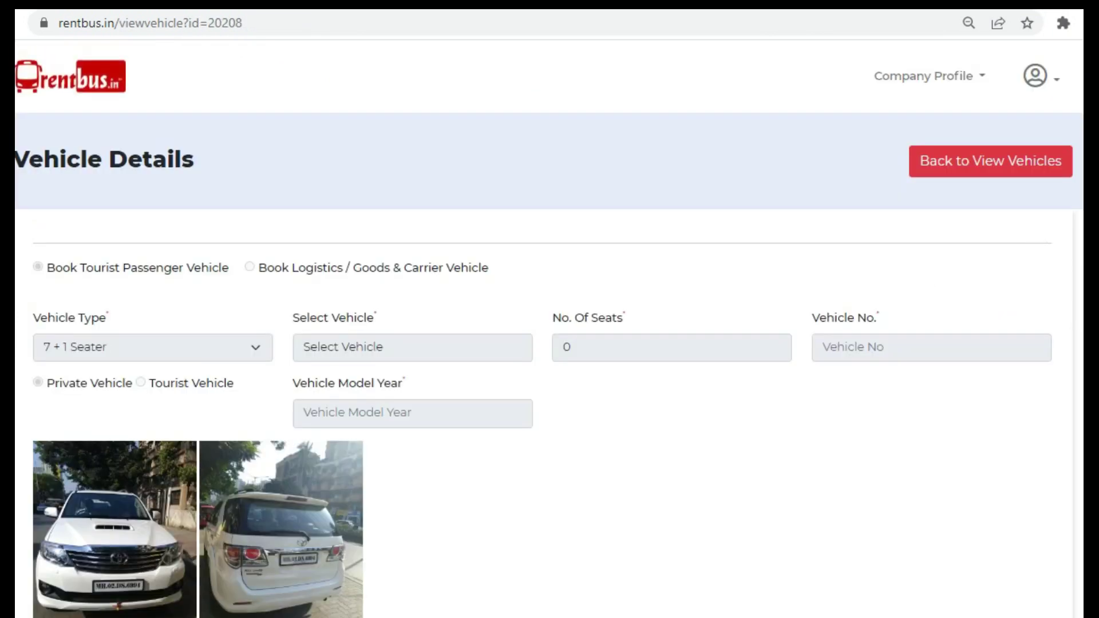
scroll(305, 598, "down", 6)
scroll(305, 599, "down", 11)
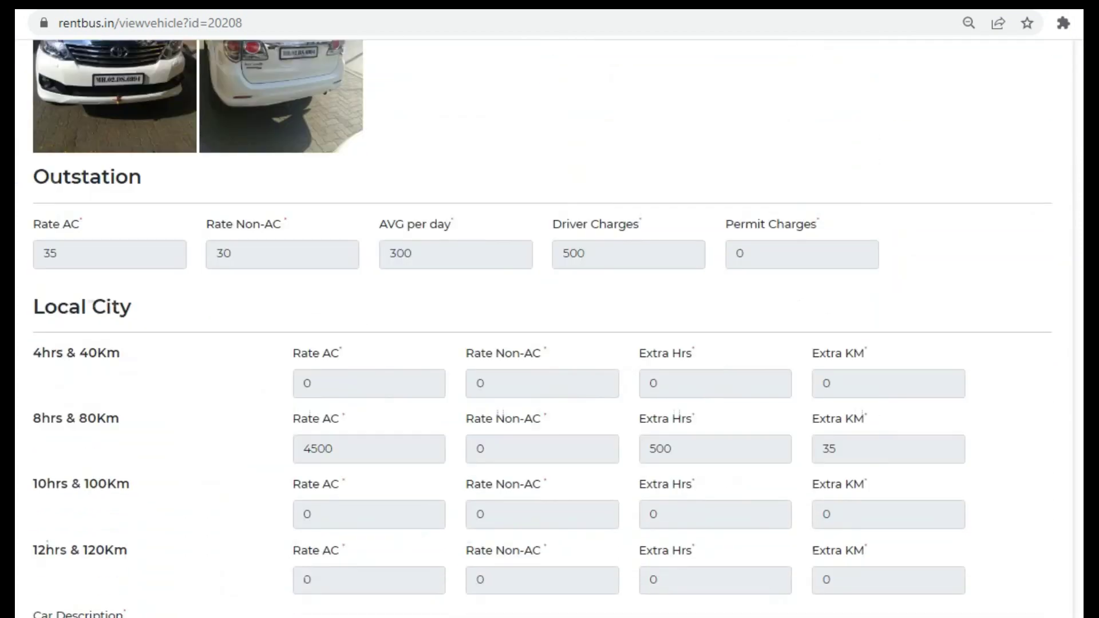
scroll(550, 329, "down", 4)
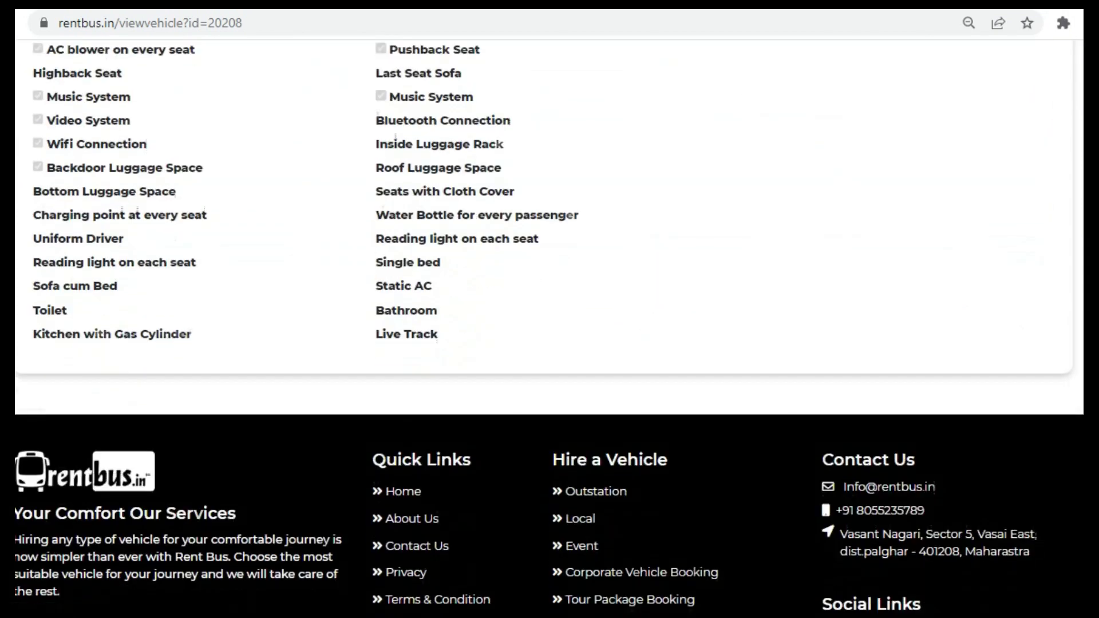
scroll(549, 329, "up", 17)
scroll(550, 329, "up", 4)
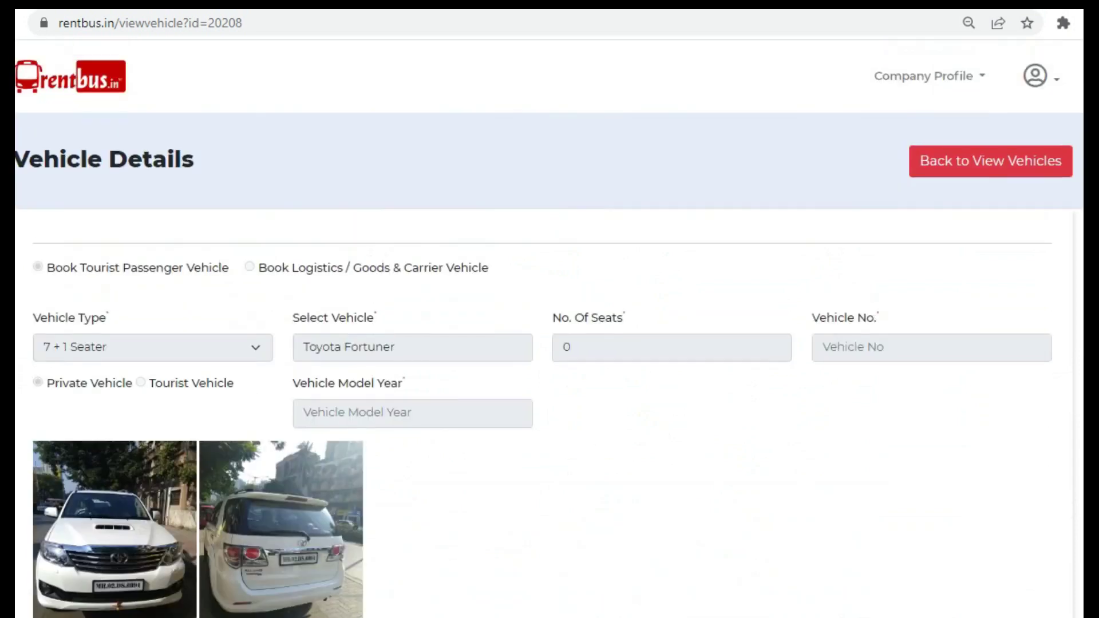
left_click(1014, 171)
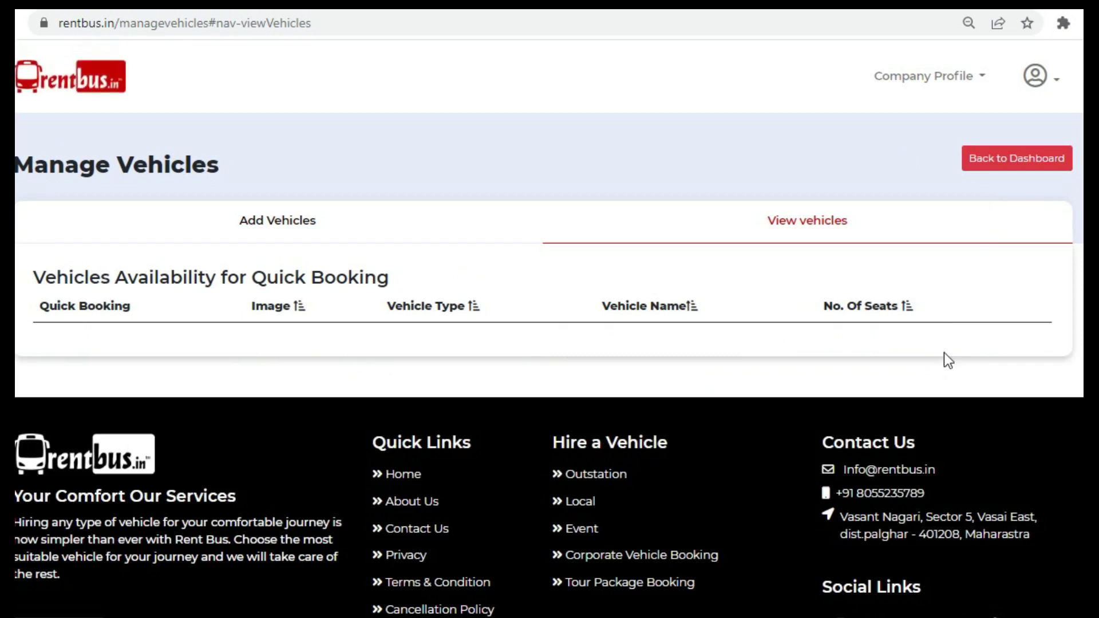
- Open the Toyota Fortuner row's edit form via its pencil button
scroll(999, 275, "down", 1)
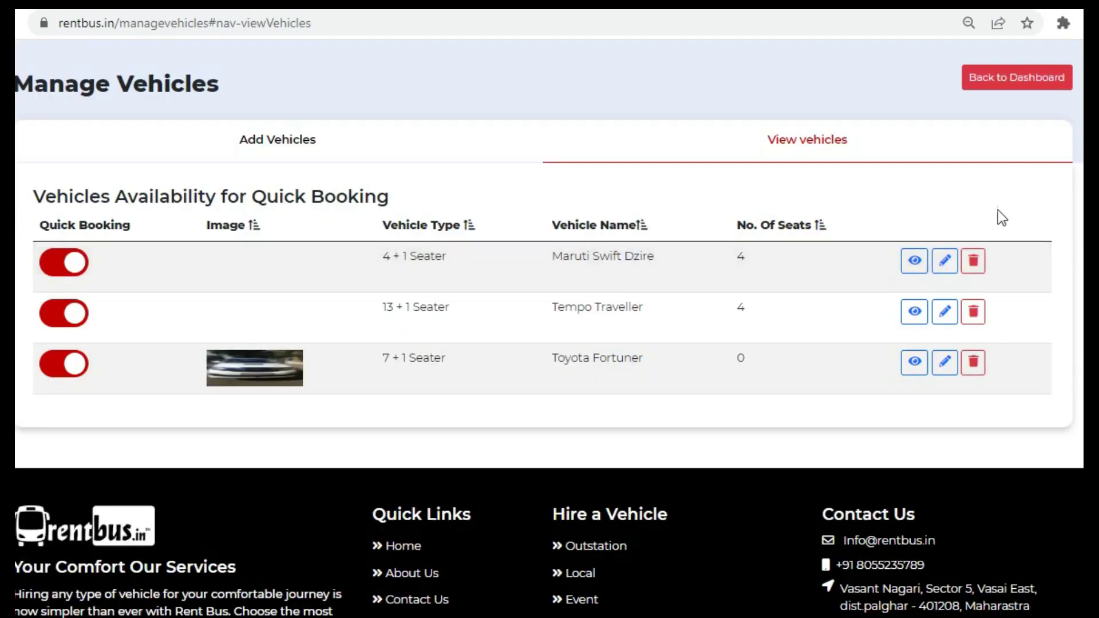
left_click(945, 363)
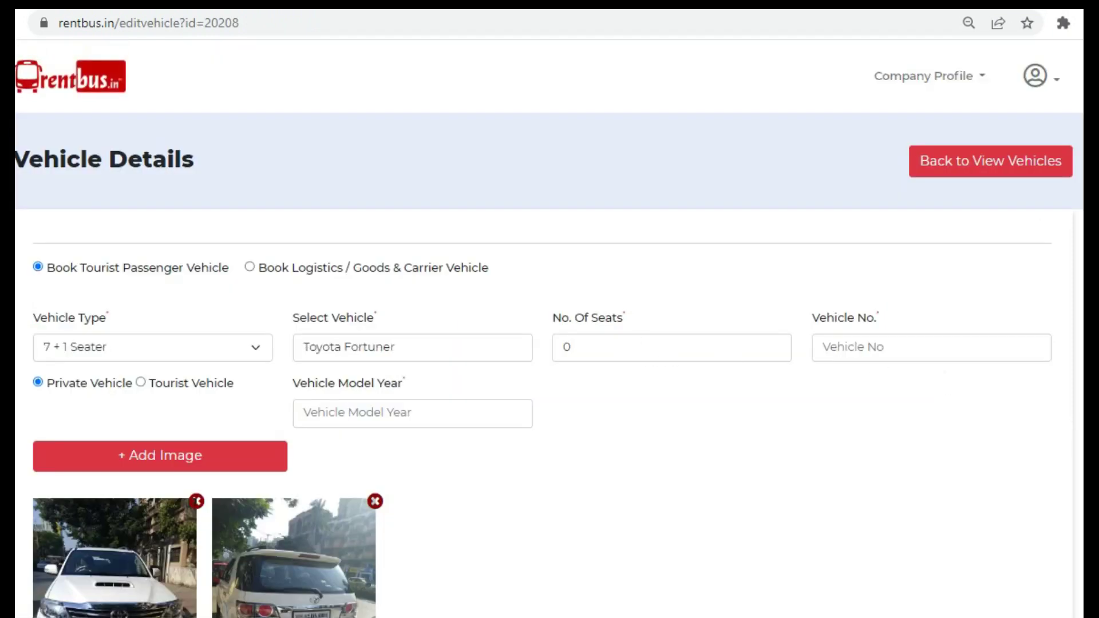
scroll(518, 50, "down", 3)
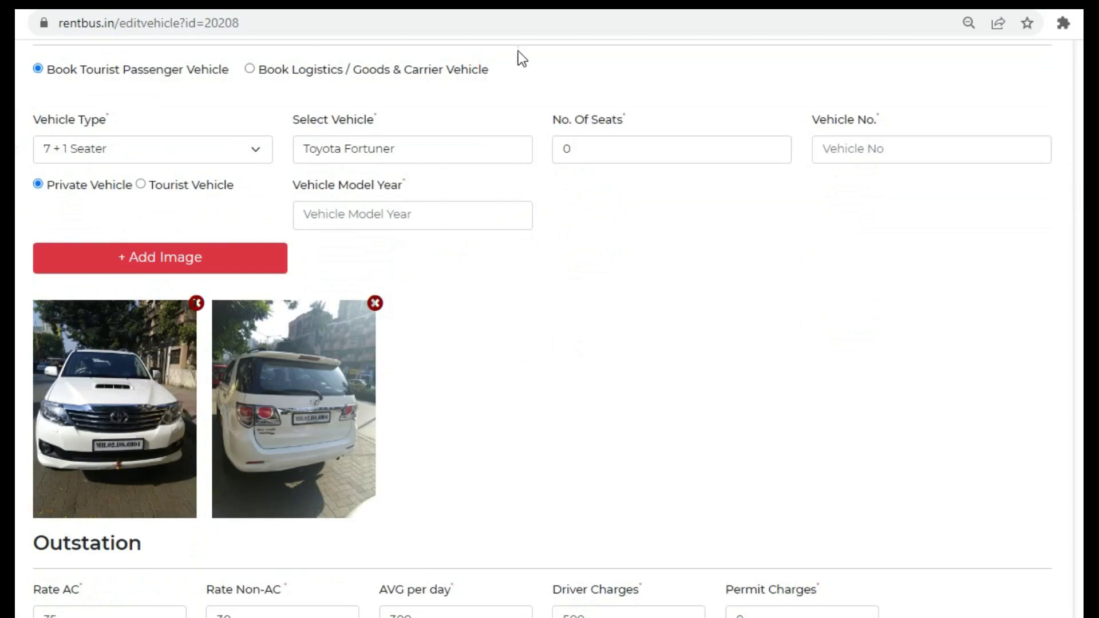
left_click(584, 152)
key("BackSpace")
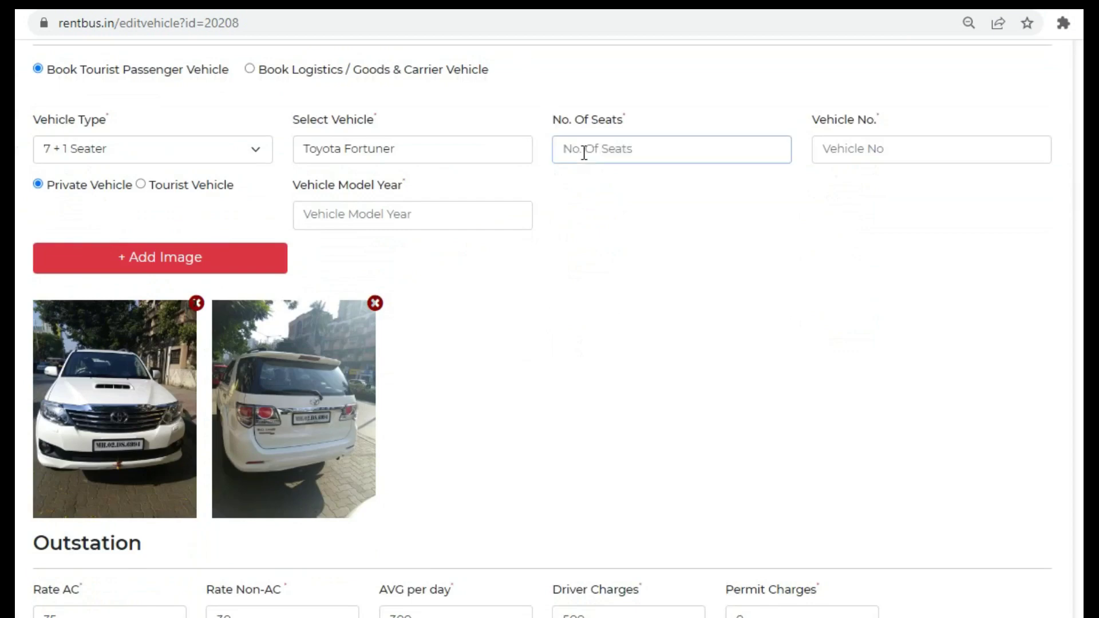
type("7")
left_click(849, 155)
type("M")
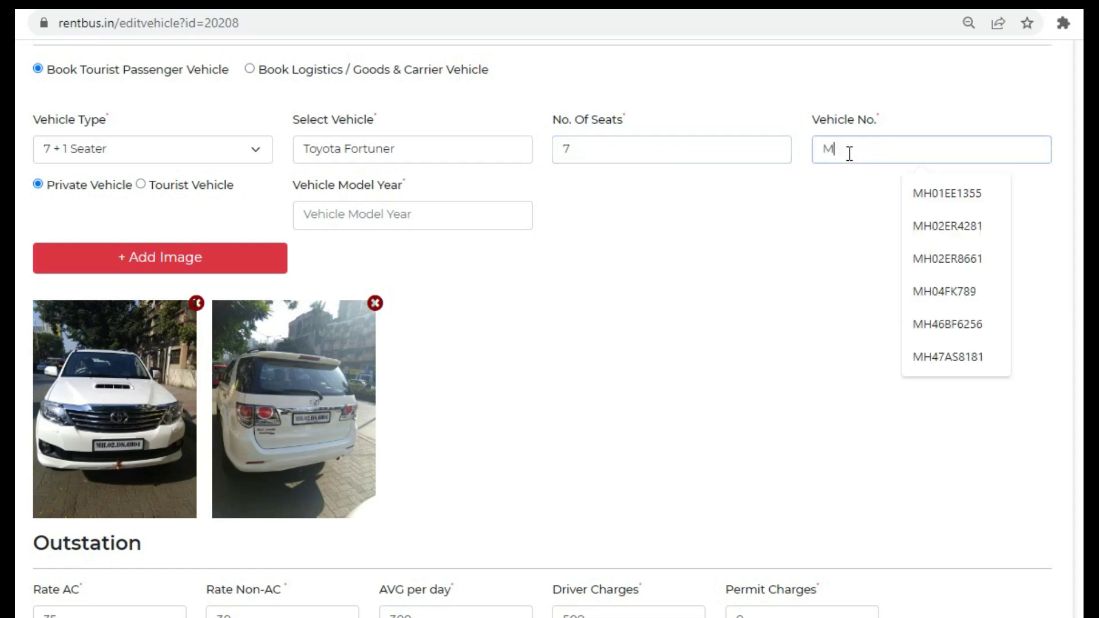
type("H04")
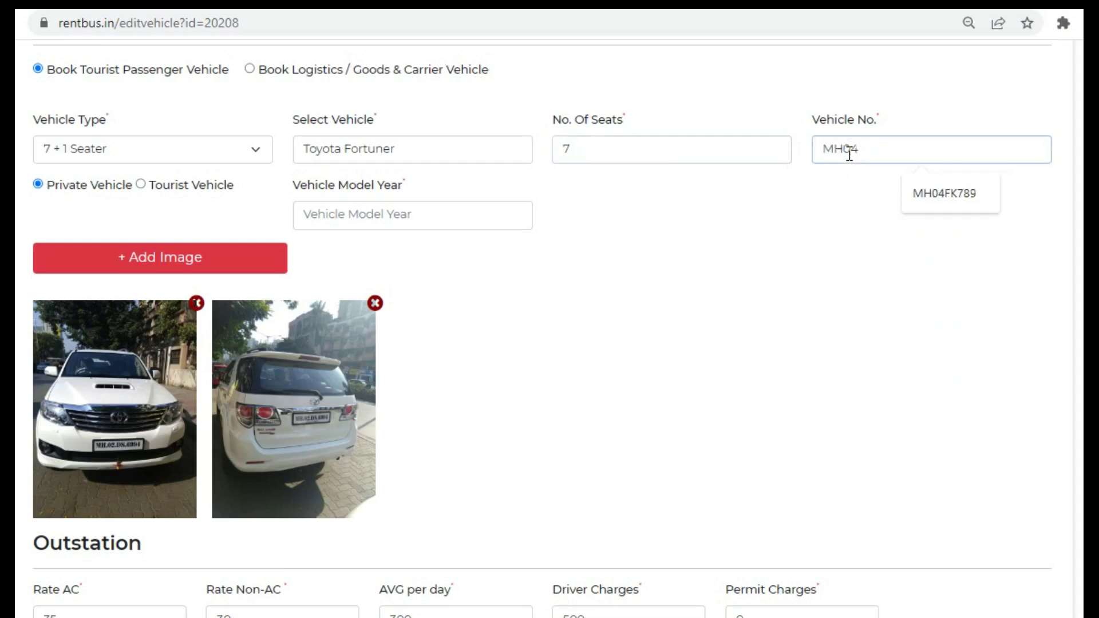
type("KK6595")
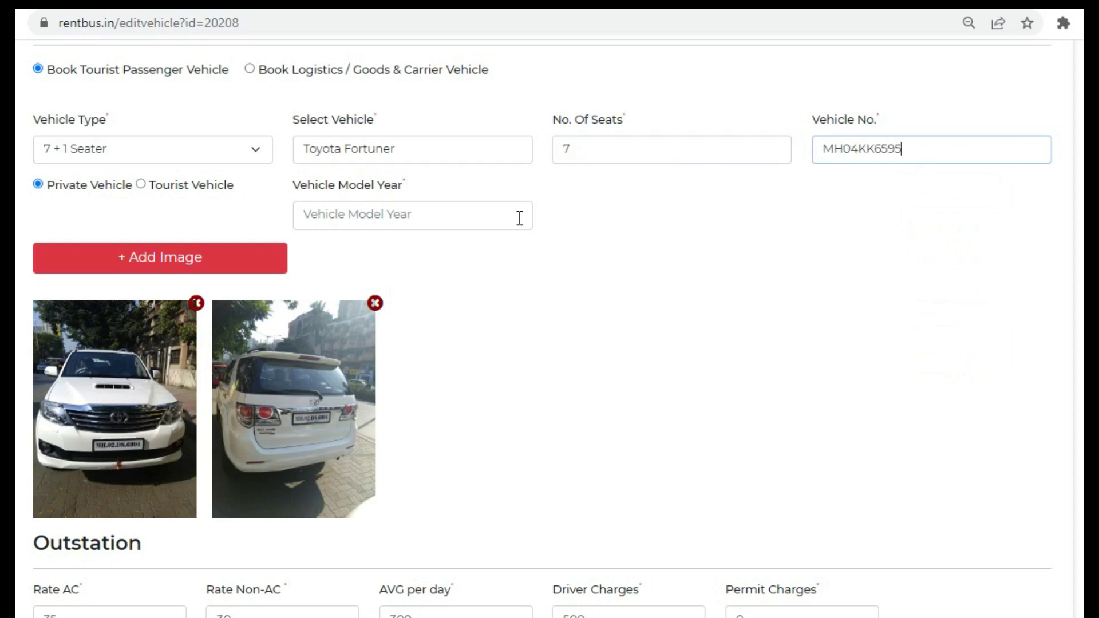
left_click(478, 215)
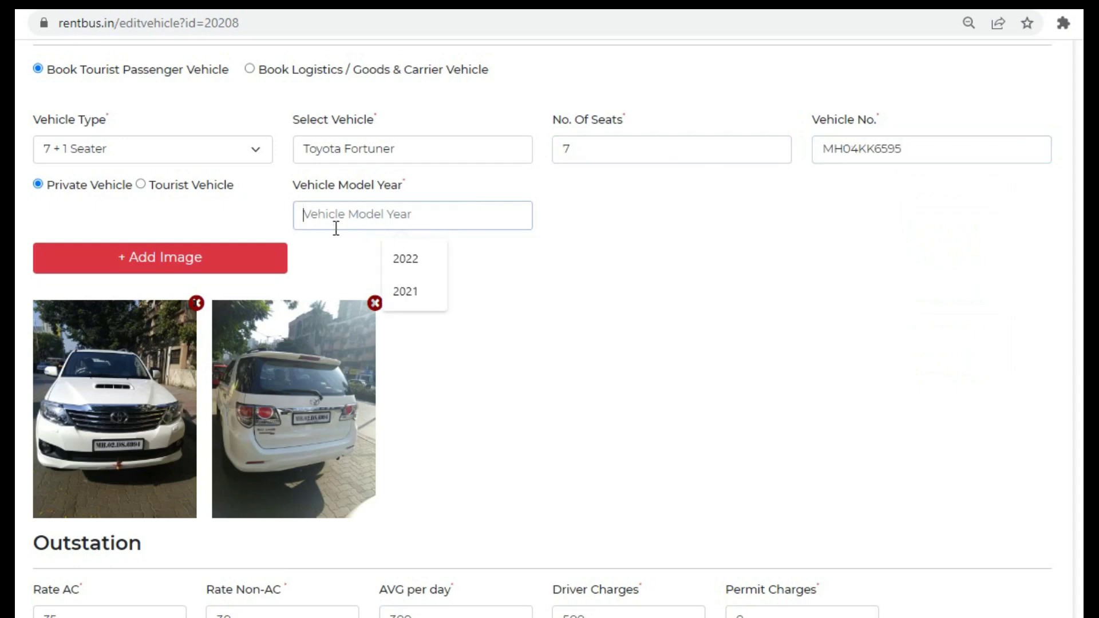
type("2018")
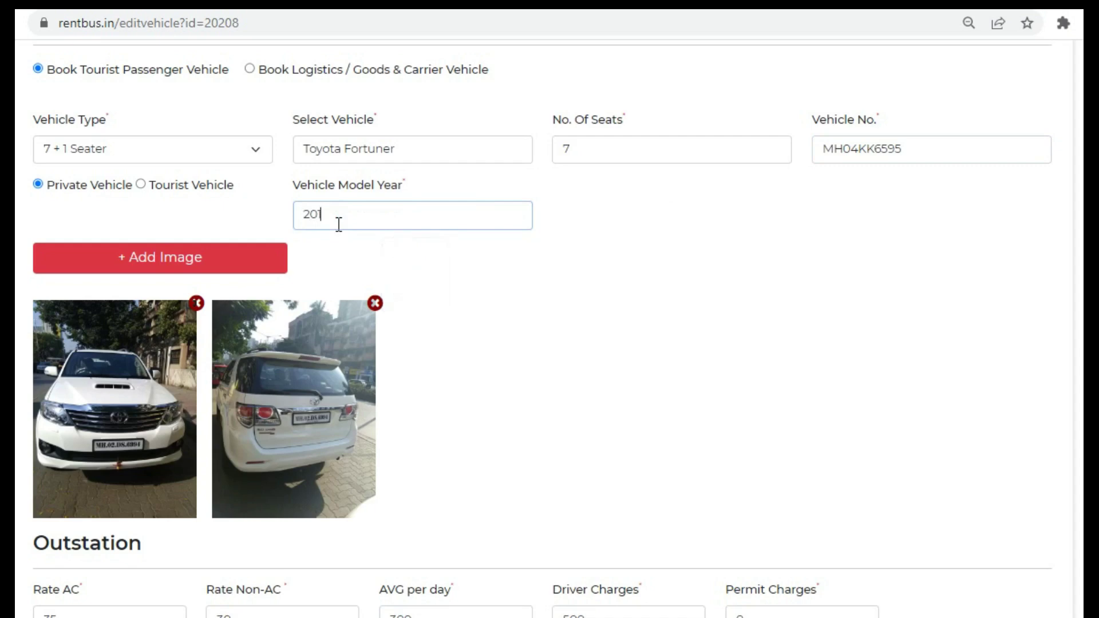
left_click(595, 342)
- Clear the outstation Non-AC rate and submit the updated vehicle details
scroll(543, 329, "down", 6)
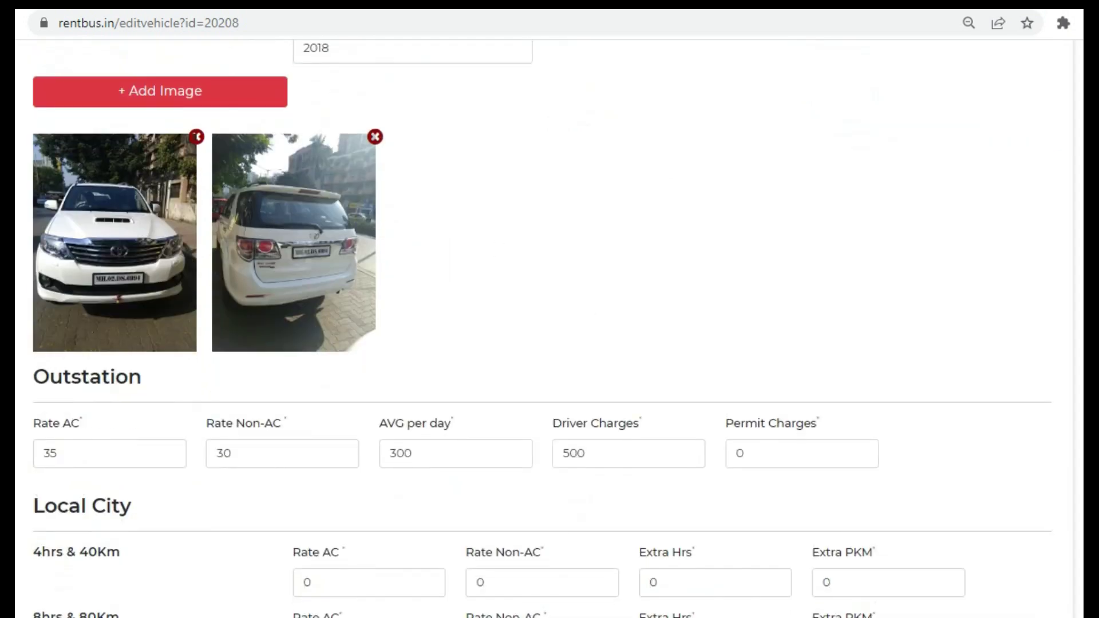
scroll(543, 329, "down", 3)
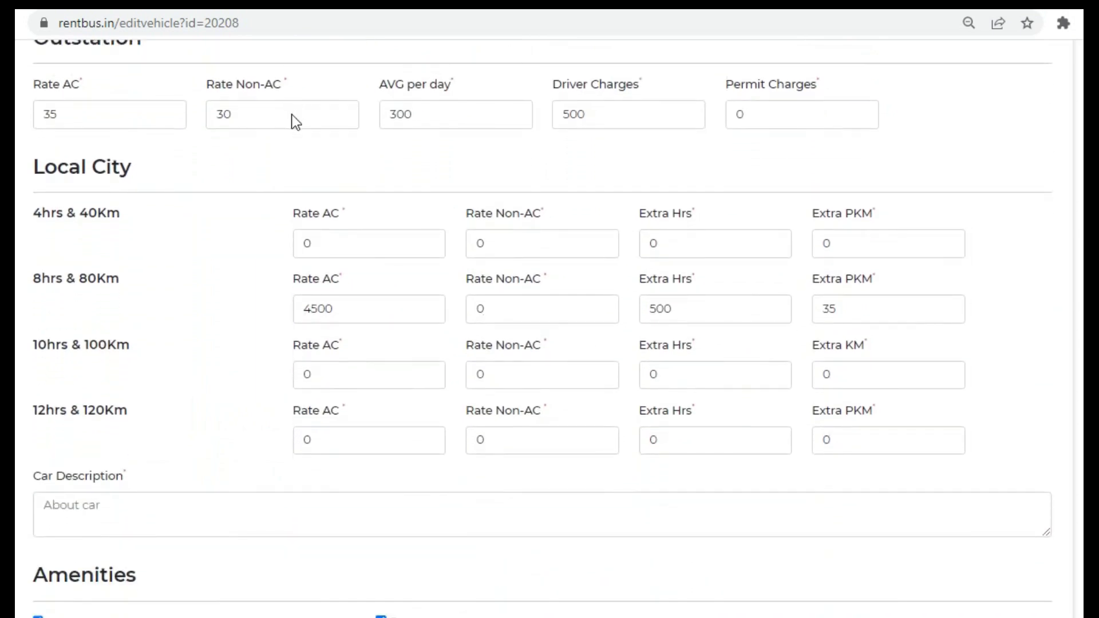
left_click(292, 114)
key("BackSpace")
key("BackSpace")
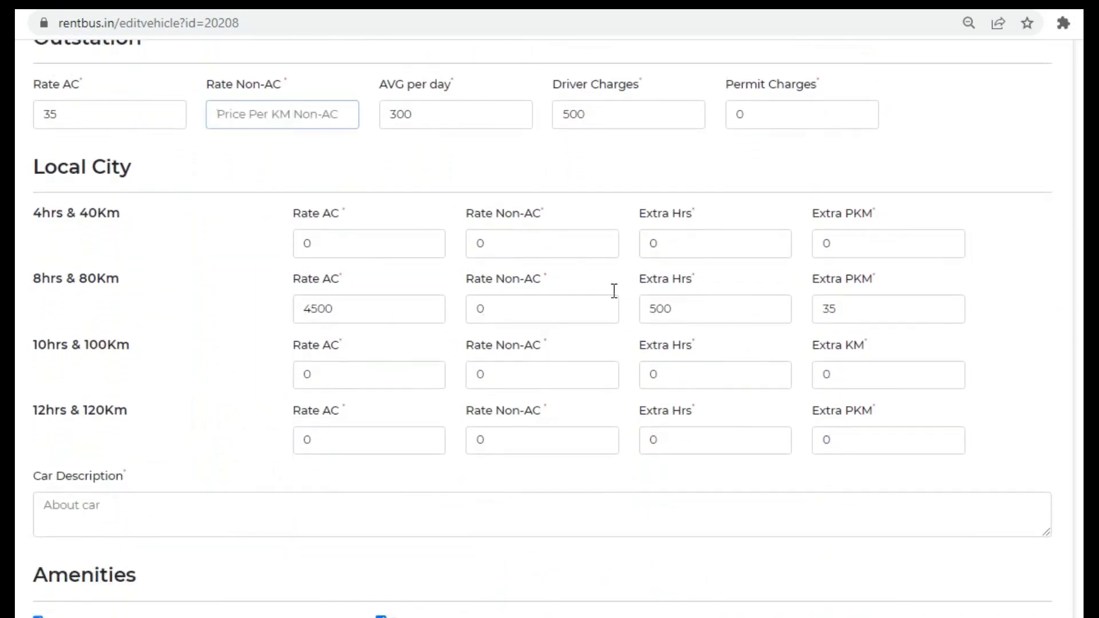
scroll(552, 486, "down", 8)
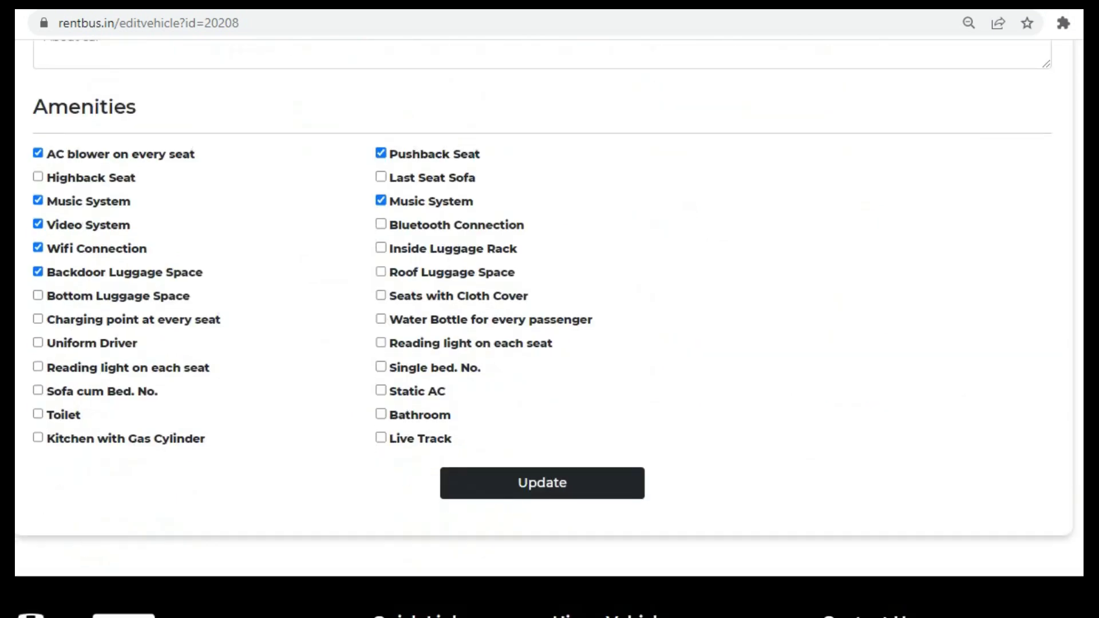
left_click(553, 491)
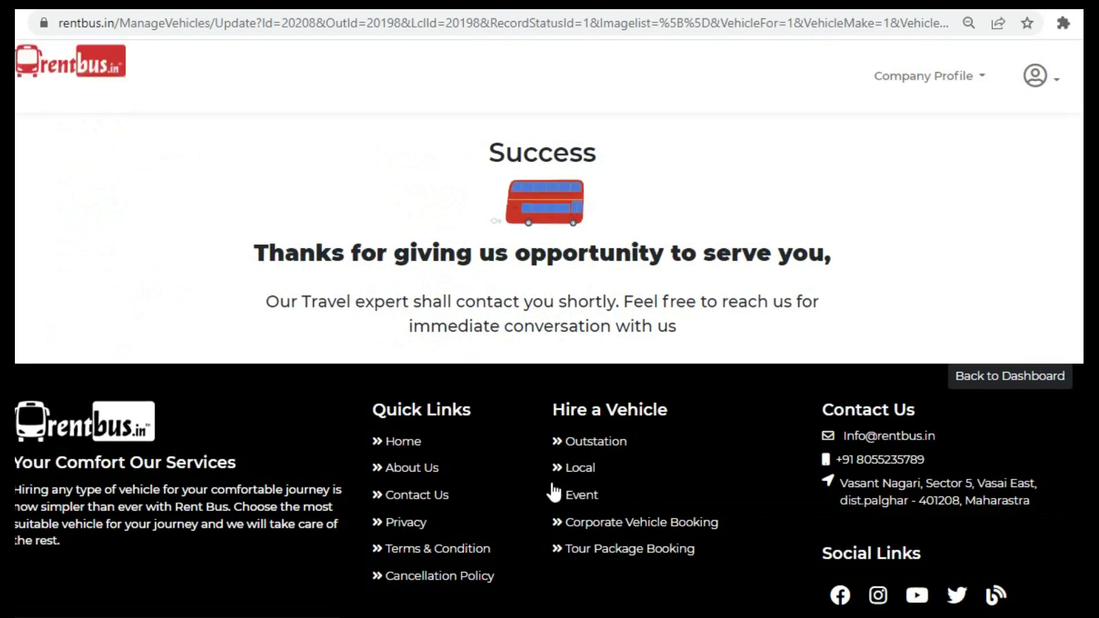
- Go to View Vehicles from the profile dropdown
left_click(1057, 86)
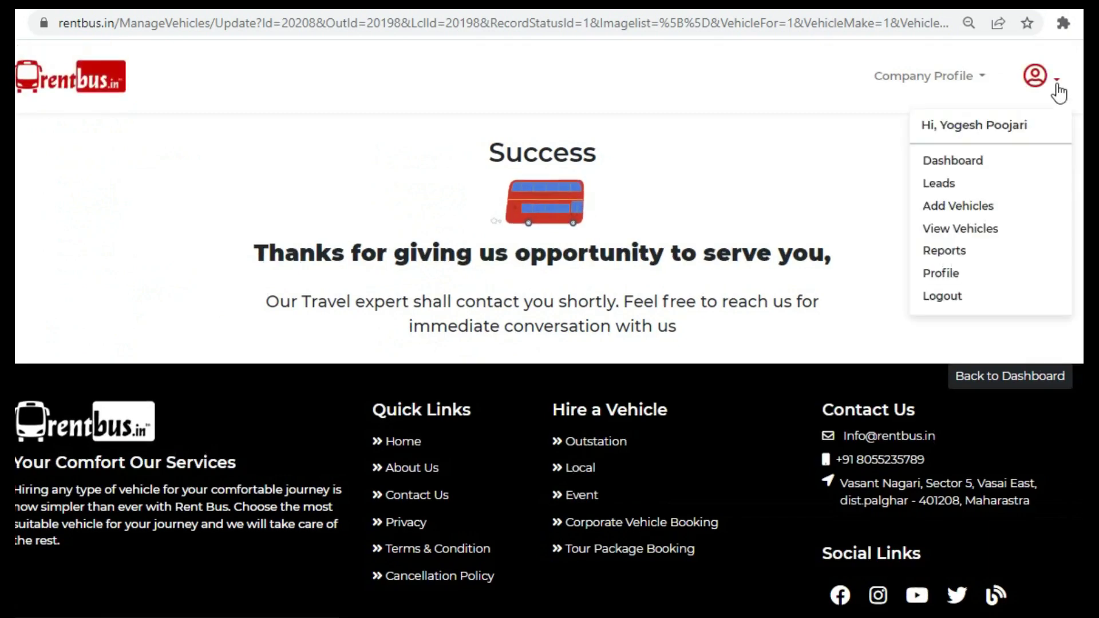
left_click(971, 235)
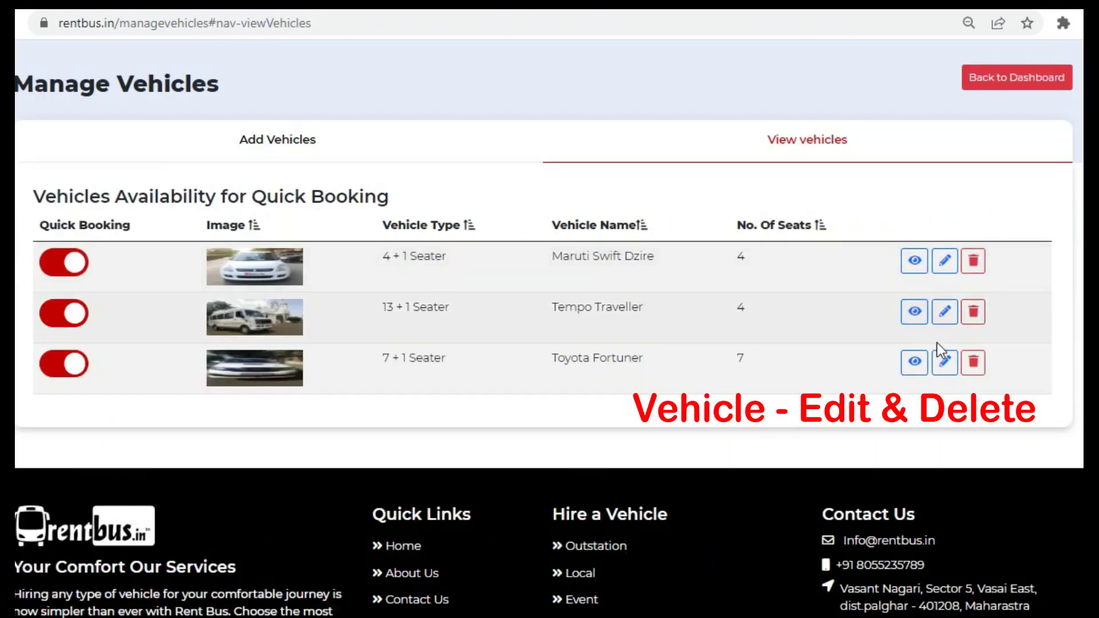
- Delete the Maruti Swift Dzire from the vehicle list
left_click(978, 273)
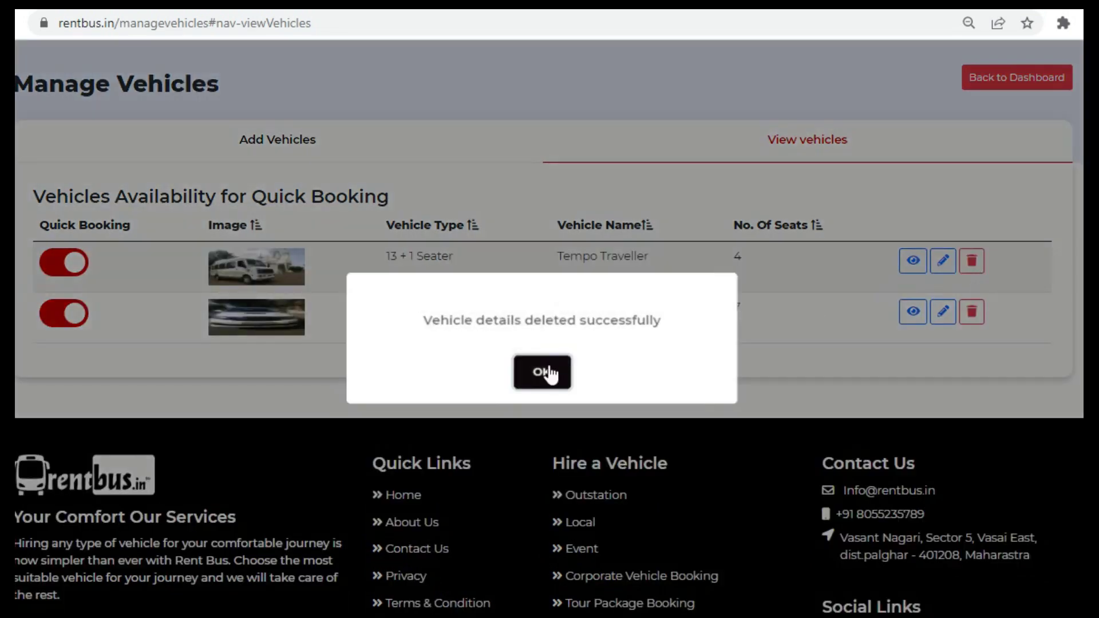
left_click(547, 373)
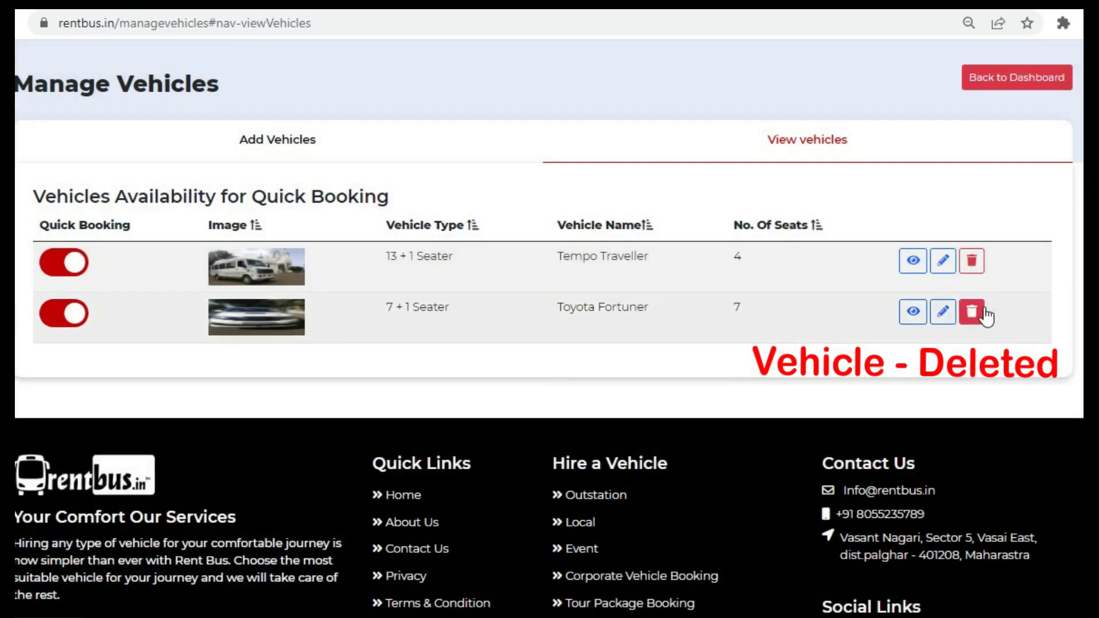
scroll(1004, 296, "up", 1)
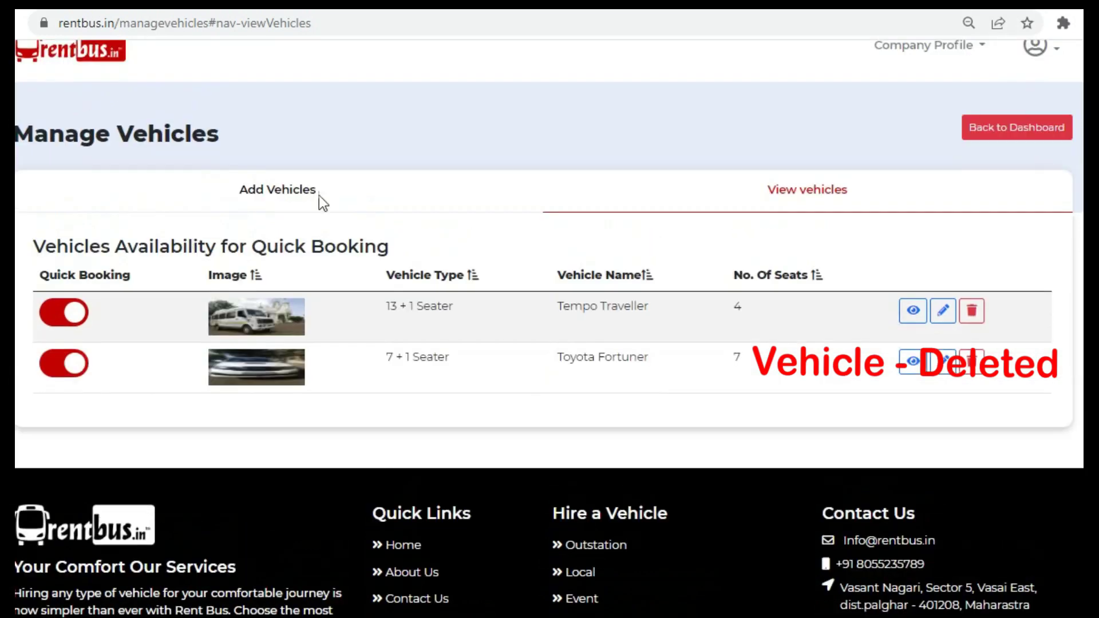
scroll(548, 329, "up", 1)
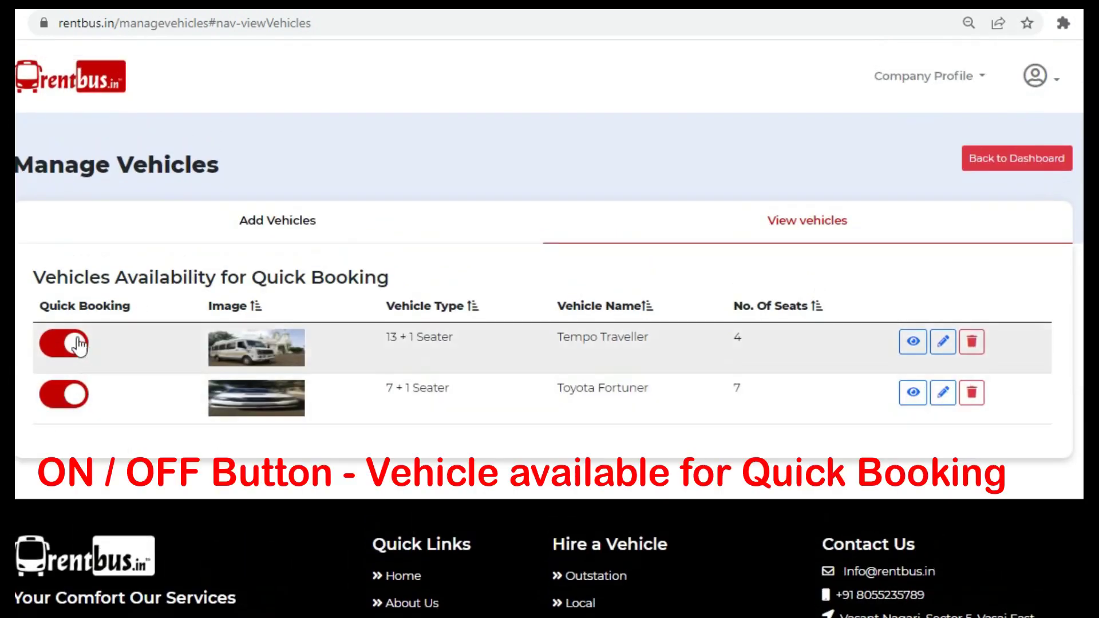
- Switch off Quick Booking for the Toyota Fortuner and return to the home page
left_click_drag(39, 307, 139, 311)
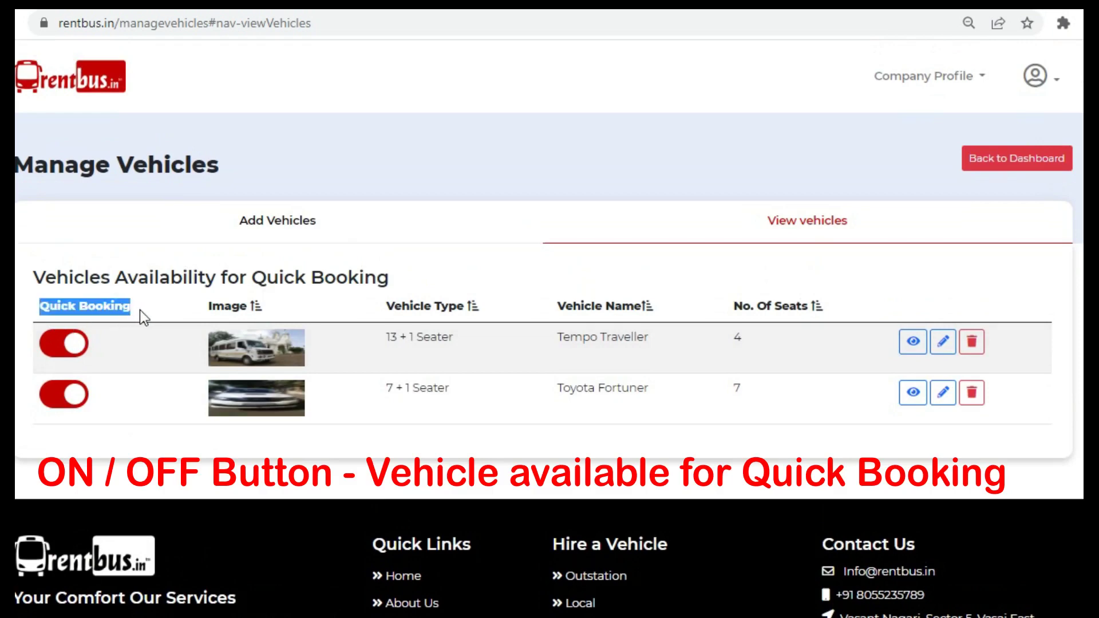
left_click(60, 399)
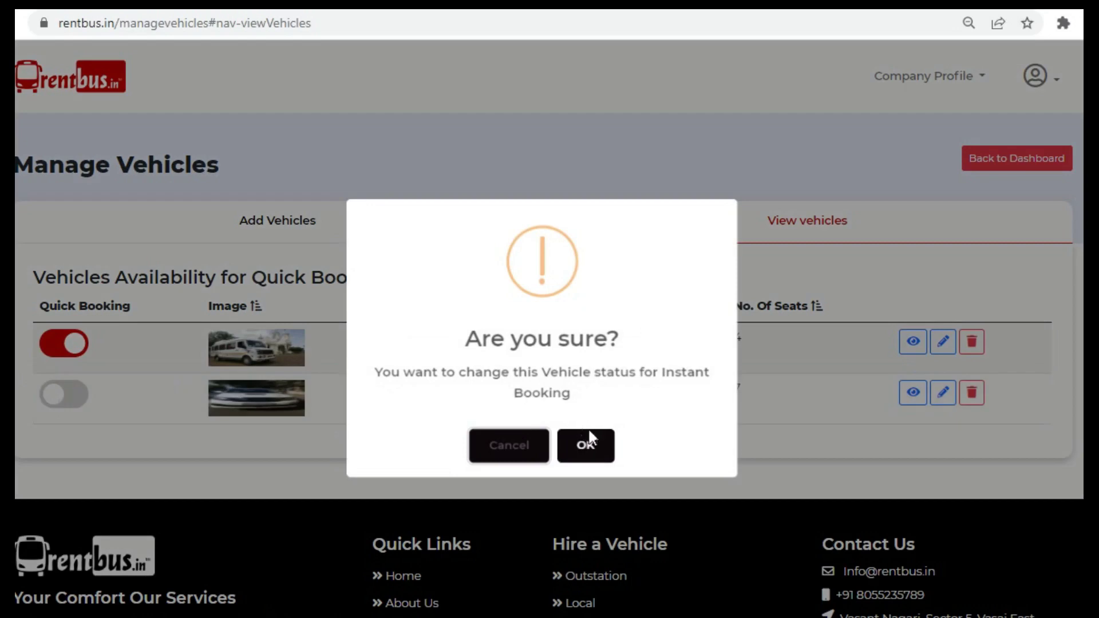
left_click(590, 451)
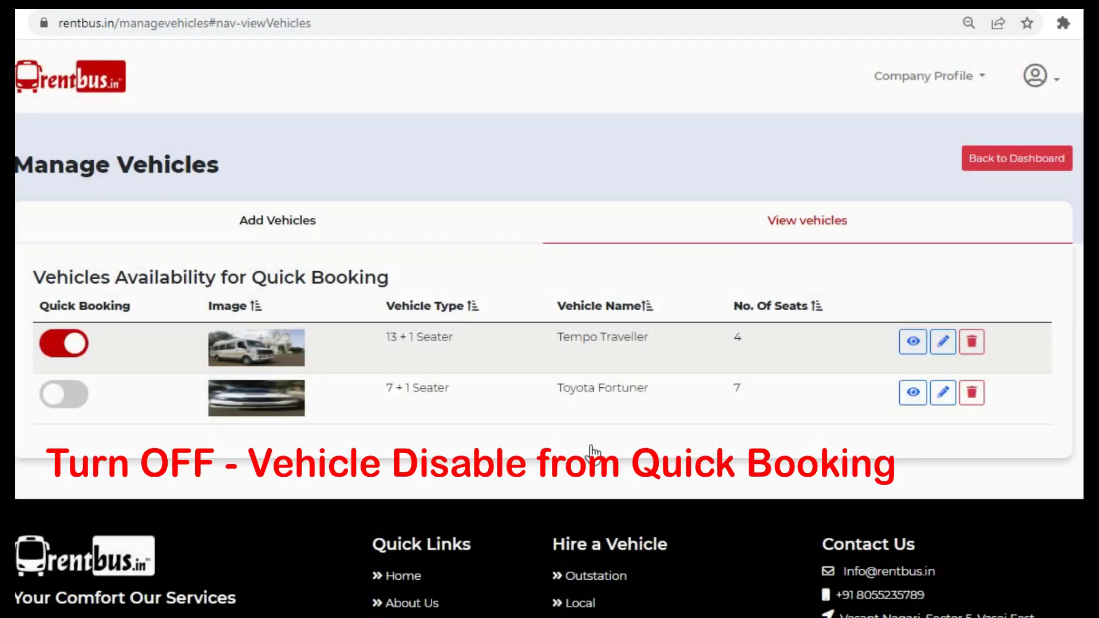
left_click(84, 87)
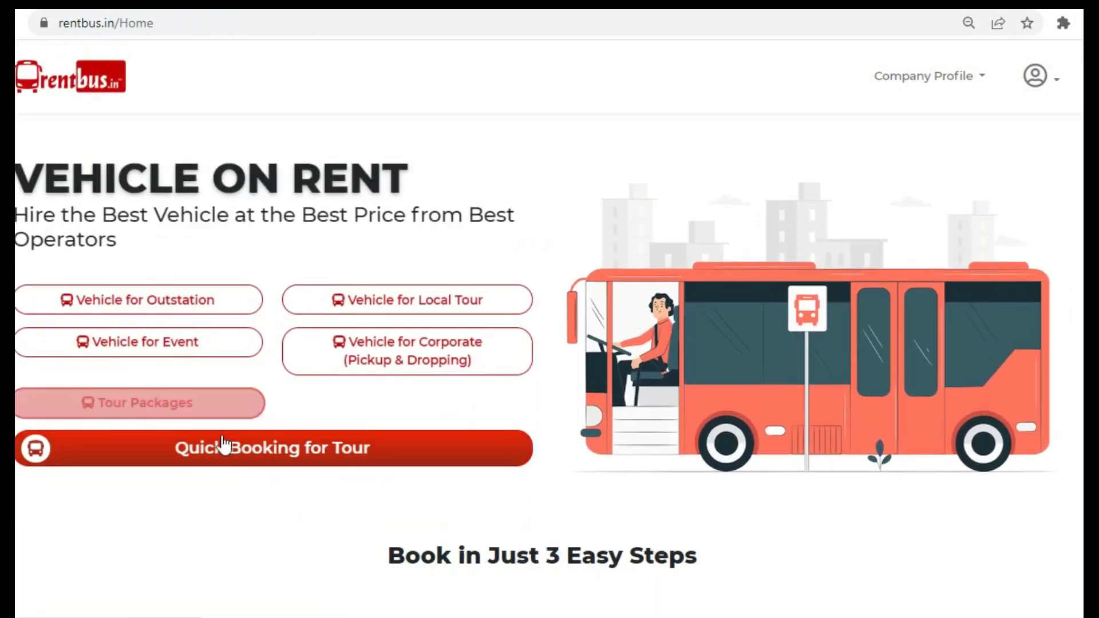
- On the Quick Booking search page, set the location filters to Maharashtra and Mumbai
left_click(261, 454)
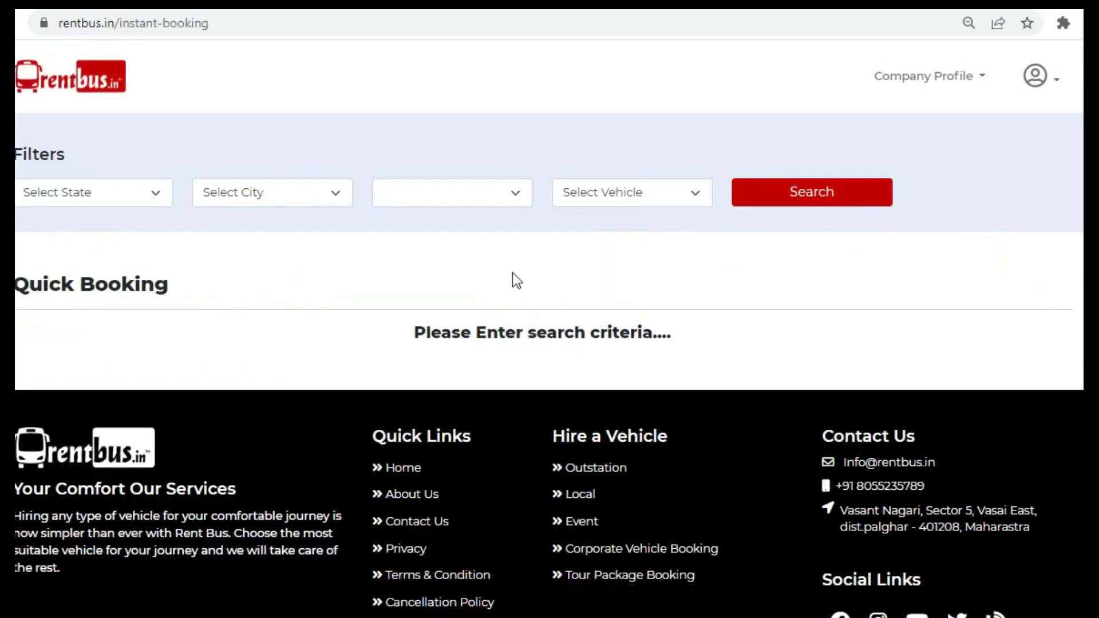
left_click(155, 196)
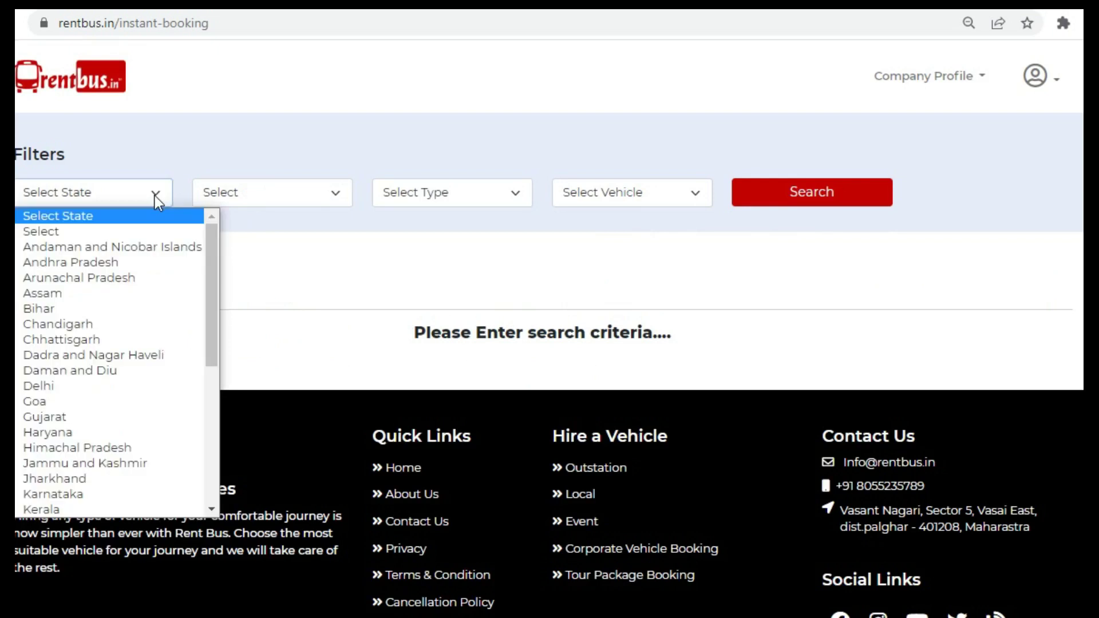
left_click(207, 415)
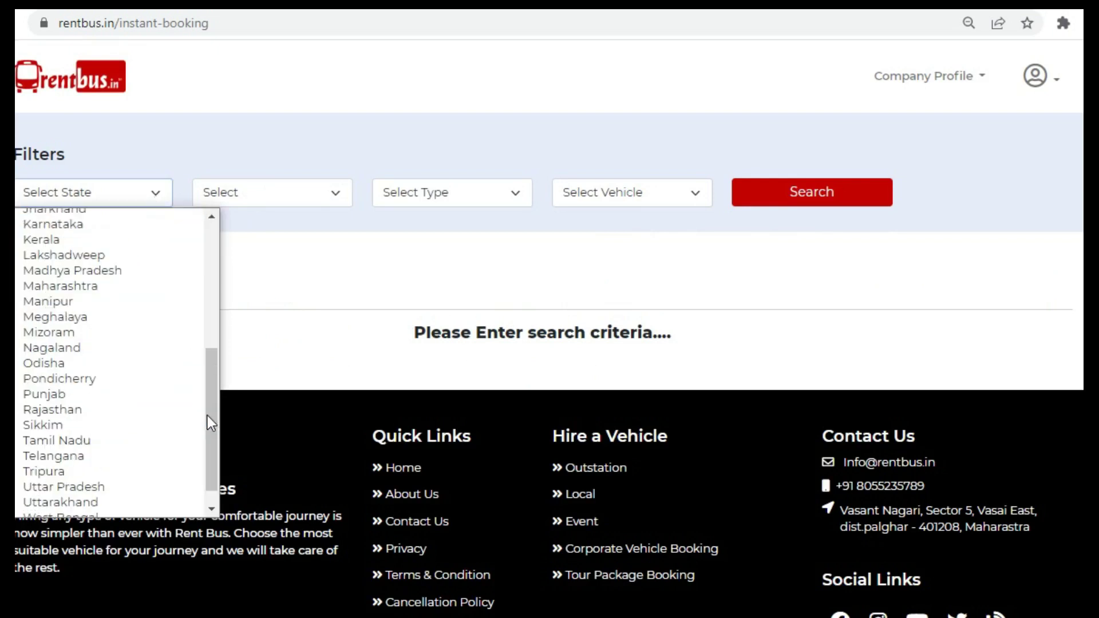
left_click(128, 287)
left_click(290, 195)
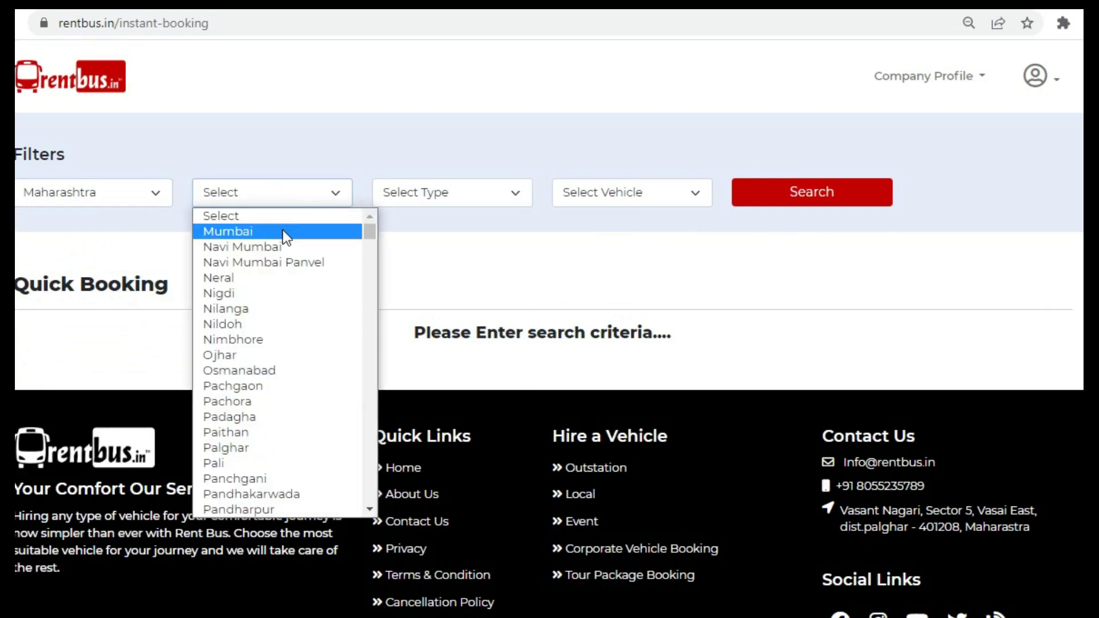
left_click(286, 232)
- Search for a 7 + 1 Seater Toyota Fortuner and confirm no vehicles are returned
left_click(442, 194)
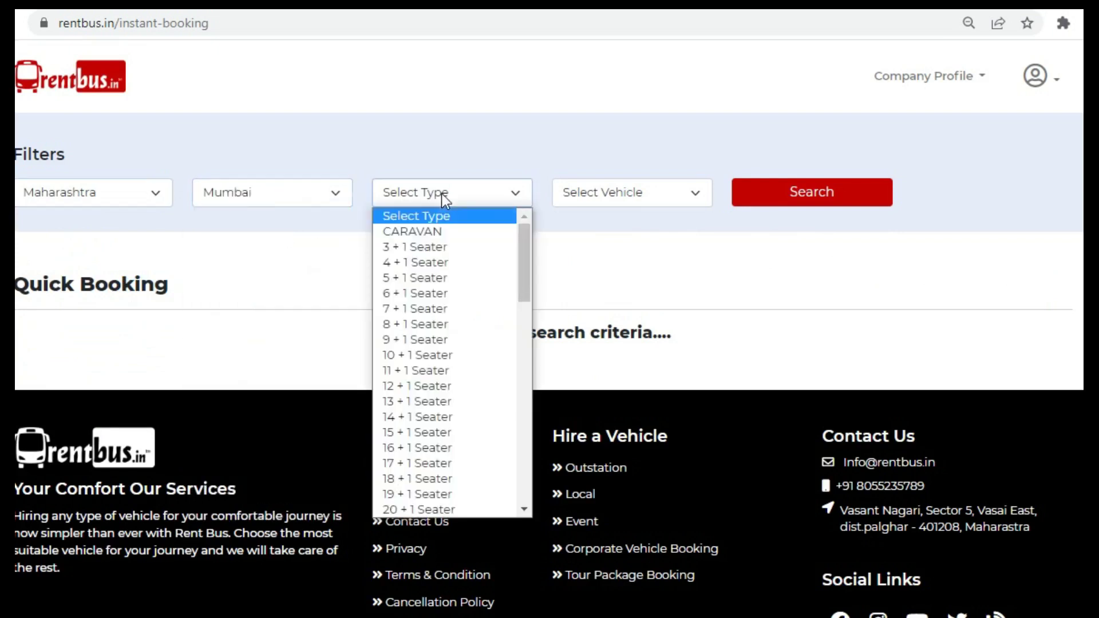
left_click(469, 310)
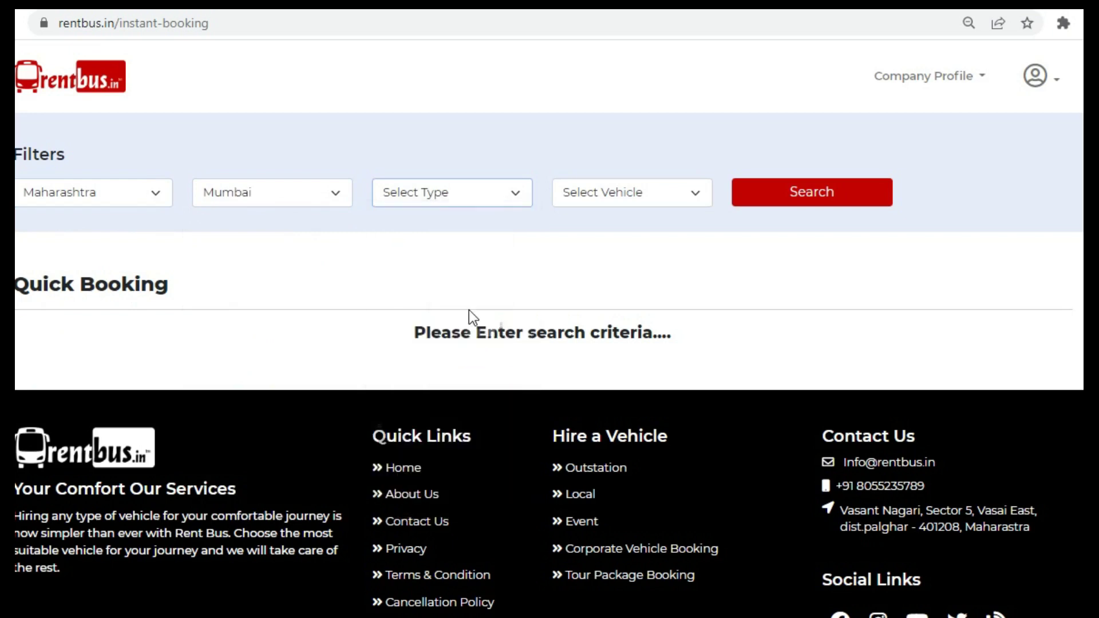
left_click(641, 201)
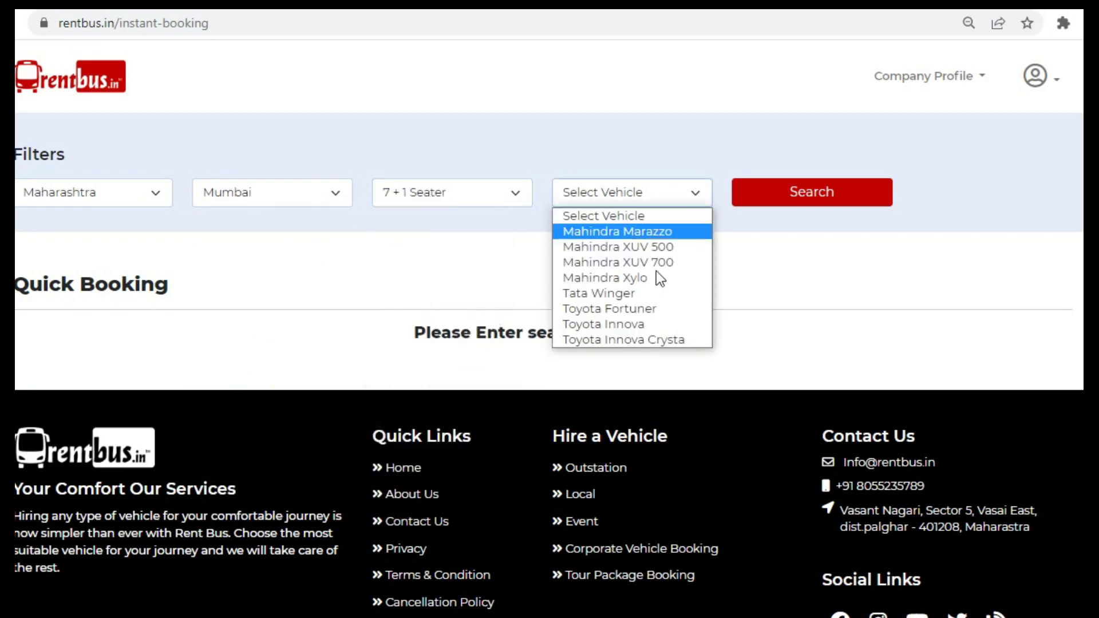
left_click(659, 311)
left_click(780, 201)
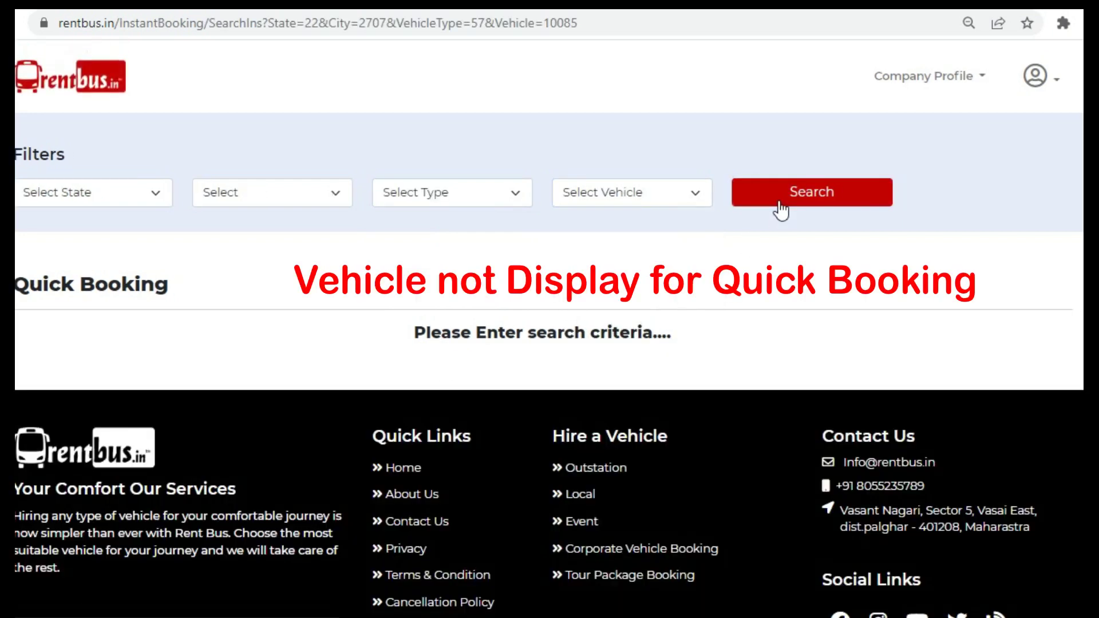
left_click(1056, 85)
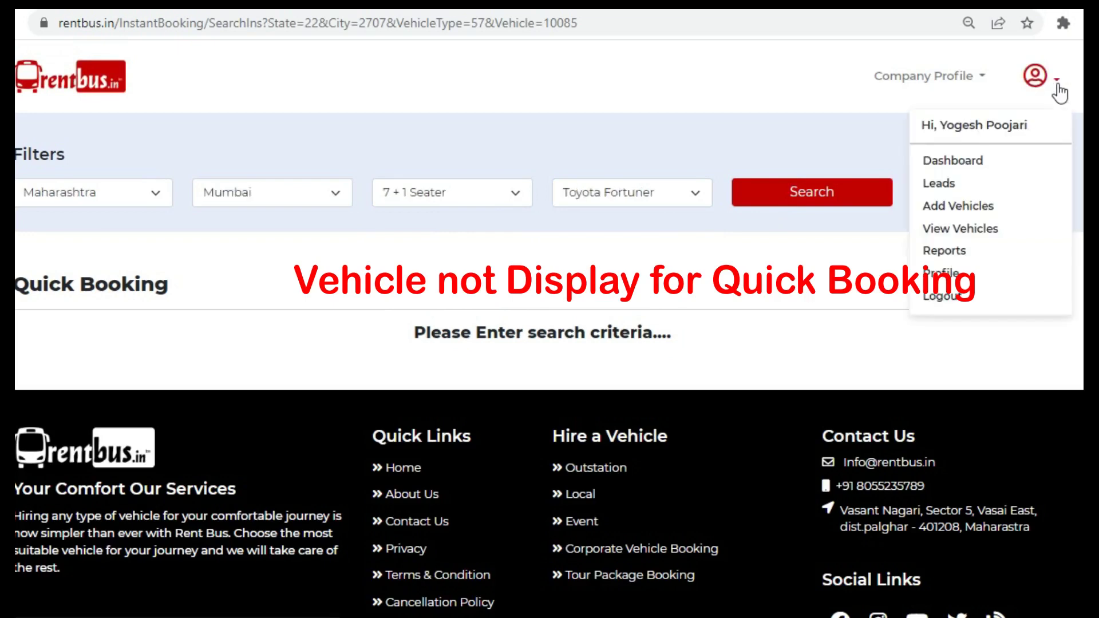
- In View Vehicles, switch the Toyota Fortuner's Quick Booking toggle on and return to the dashboard
left_click(993, 232)
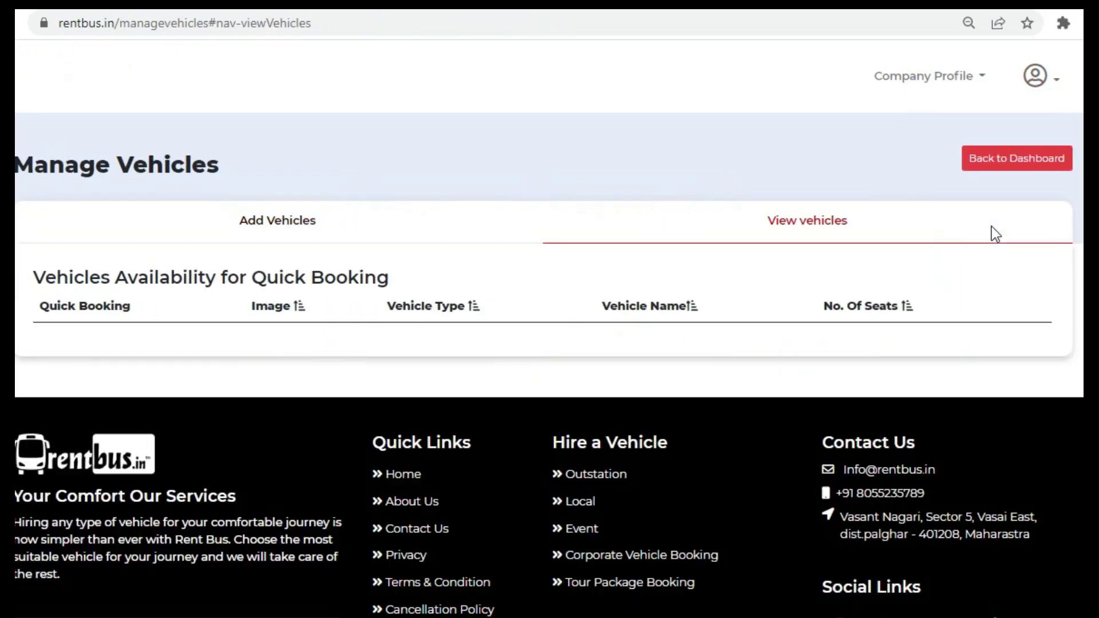
scroll(859, 257, "down", 1)
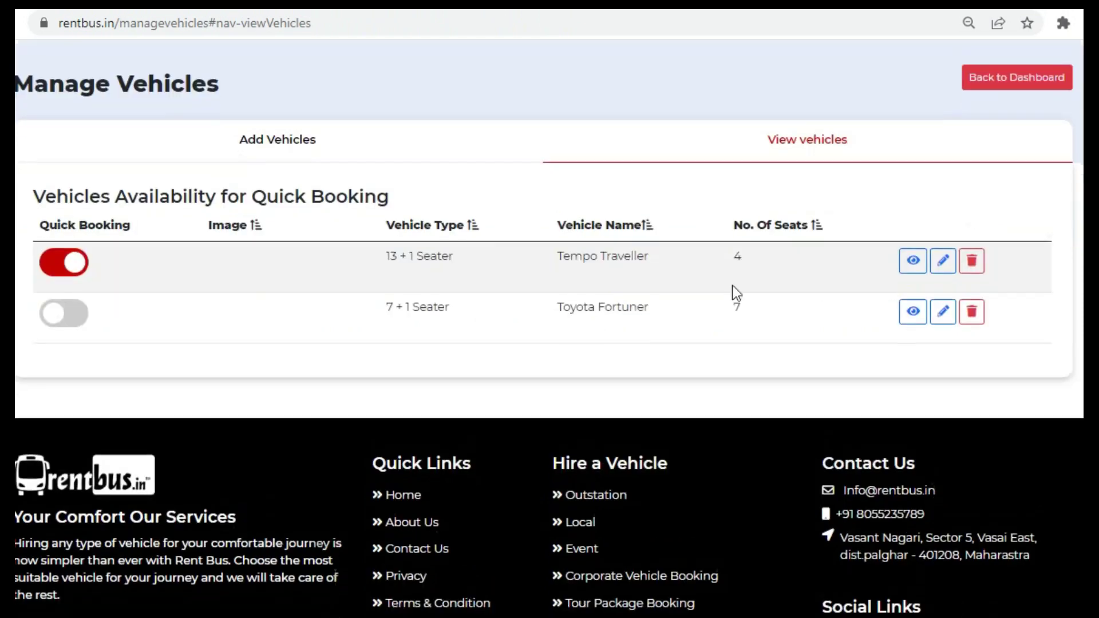
left_click(75, 318)
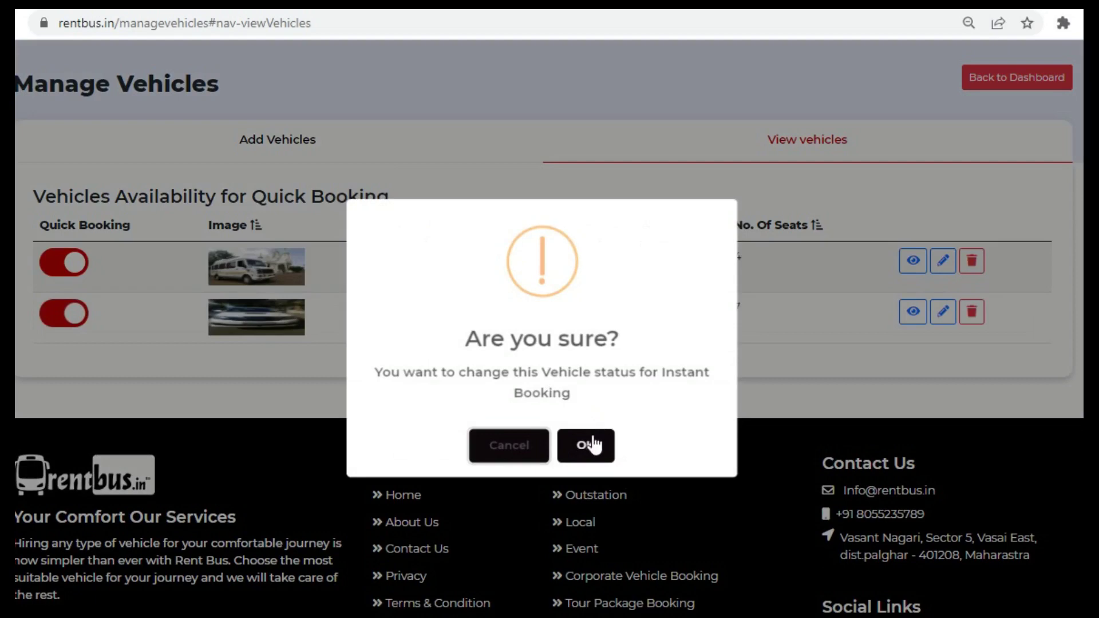
left_click(595, 431)
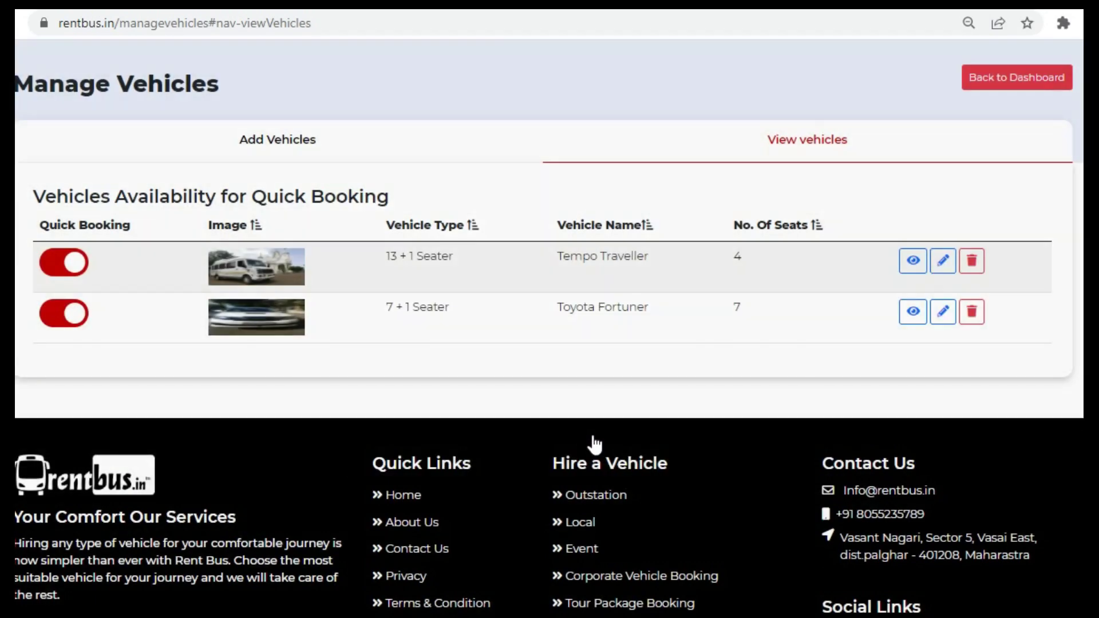
left_click(1028, 80)
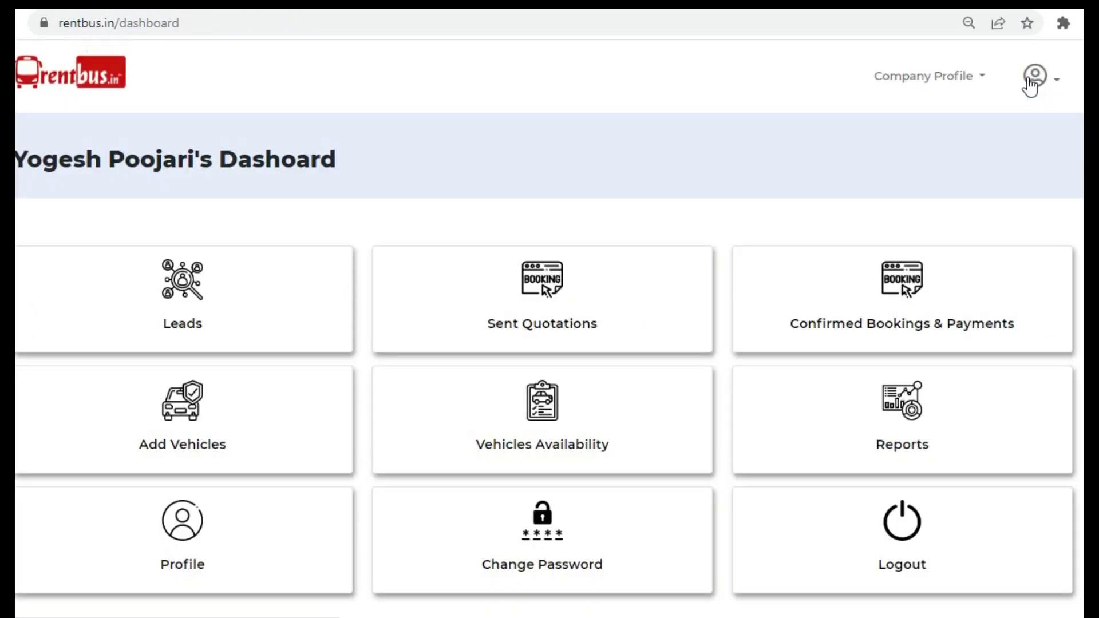
- From the home page, start a Quick Booking search with Maharashtra and Mumbai as the location
left_click(99, 80)
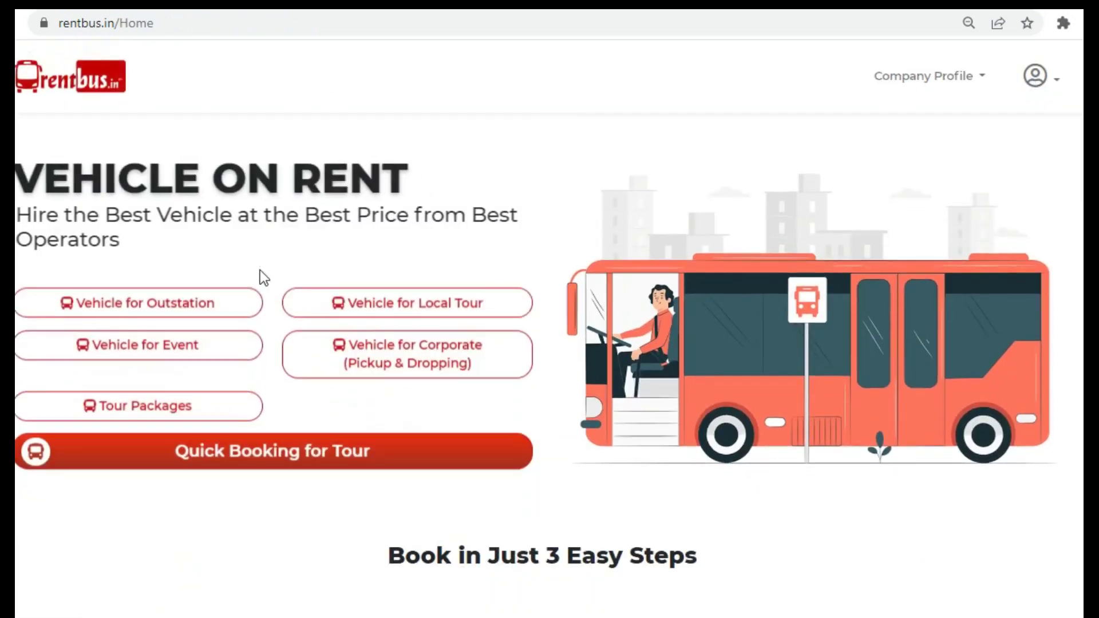
left_click(301, 457)
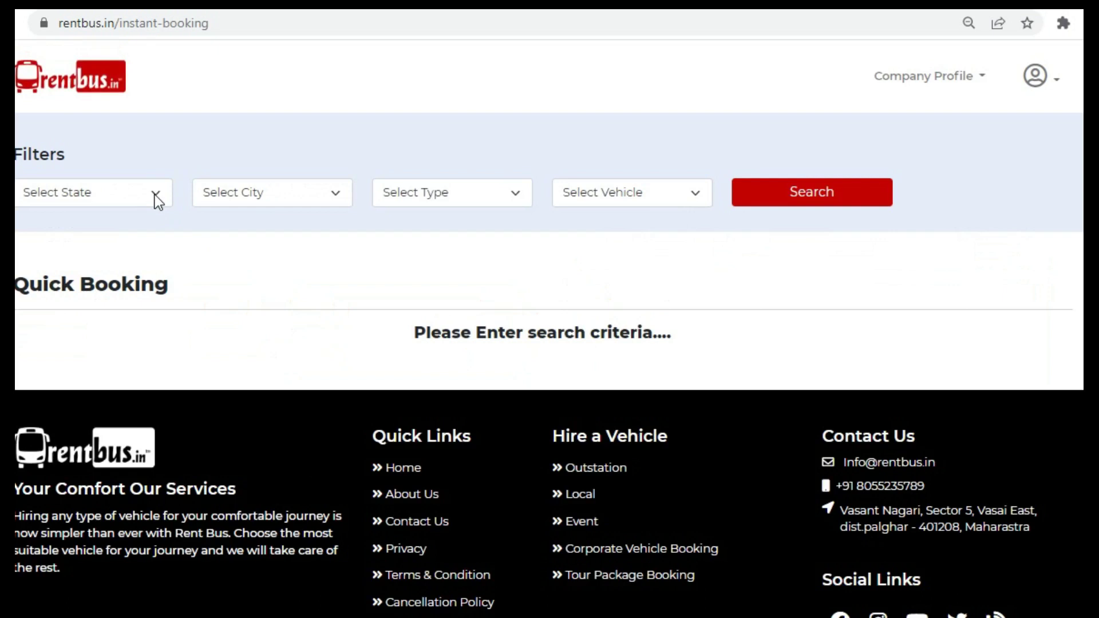
left_click(155, 196)
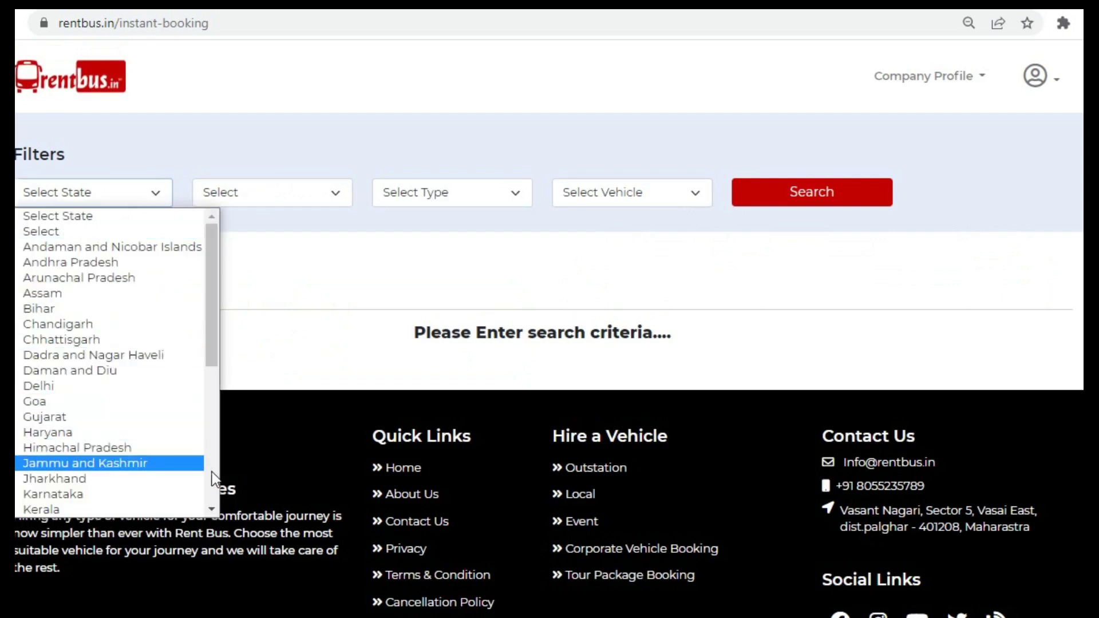
scroll(212, 472, "down", 5)
left_click(144, 291)
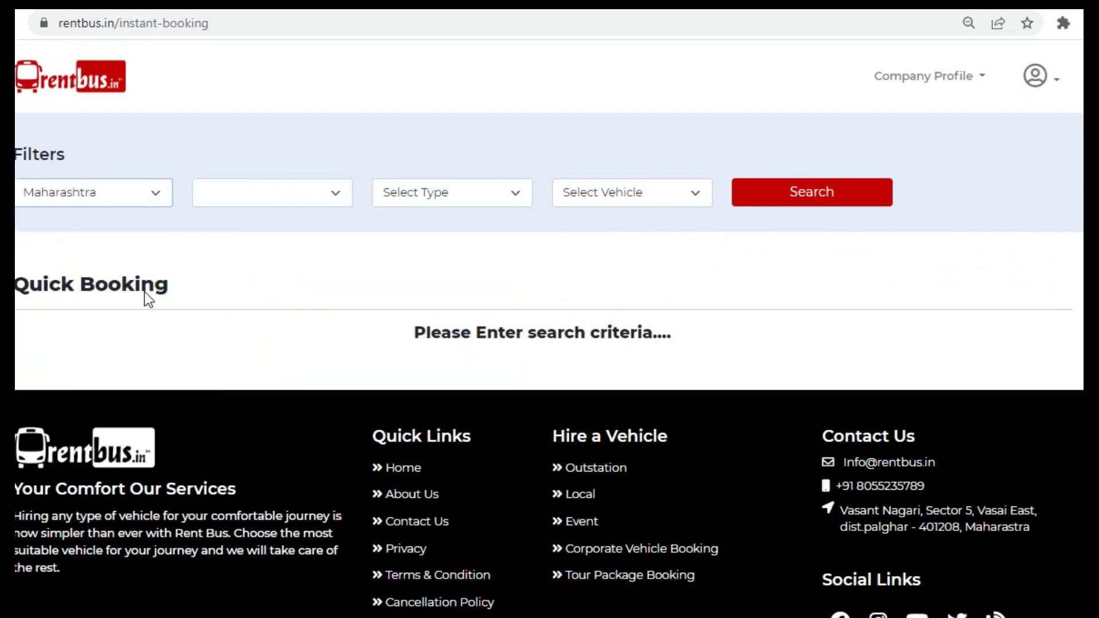
left_click(266, 202)
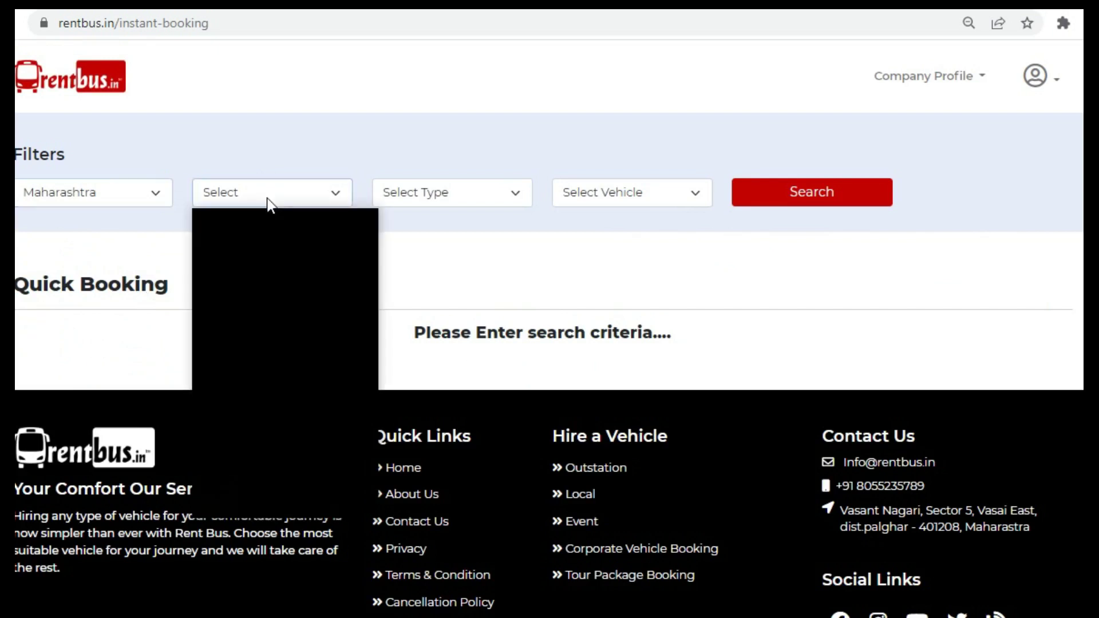
left_click(270, 232)
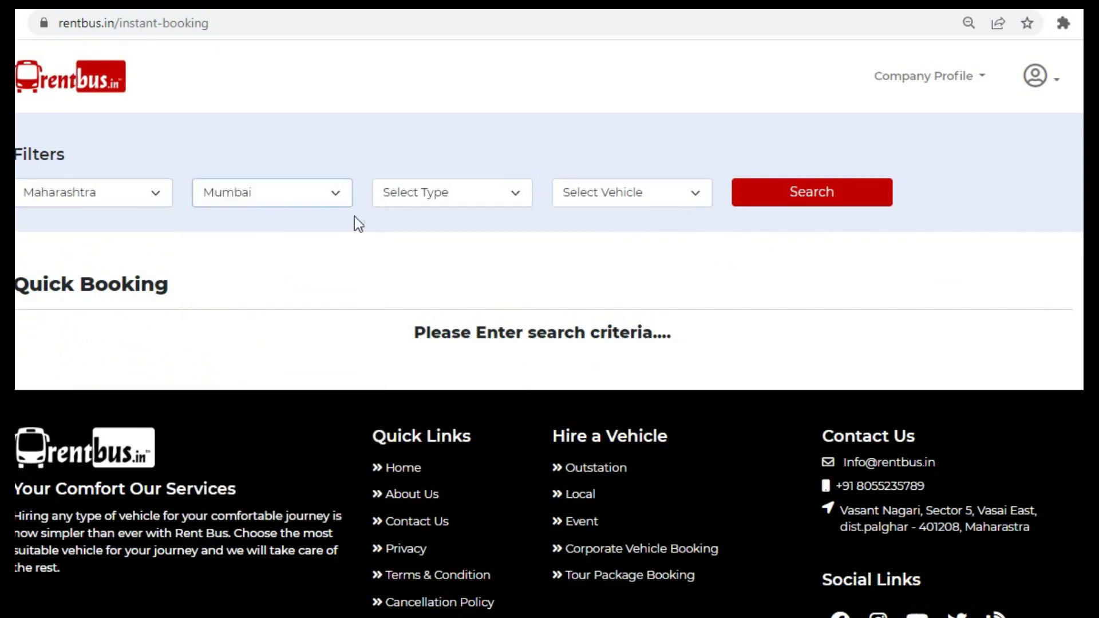
- Set the vehicle type to 7 + 1 Seater and the vehicle to Toyota Fortuner
left_click(452, 191)
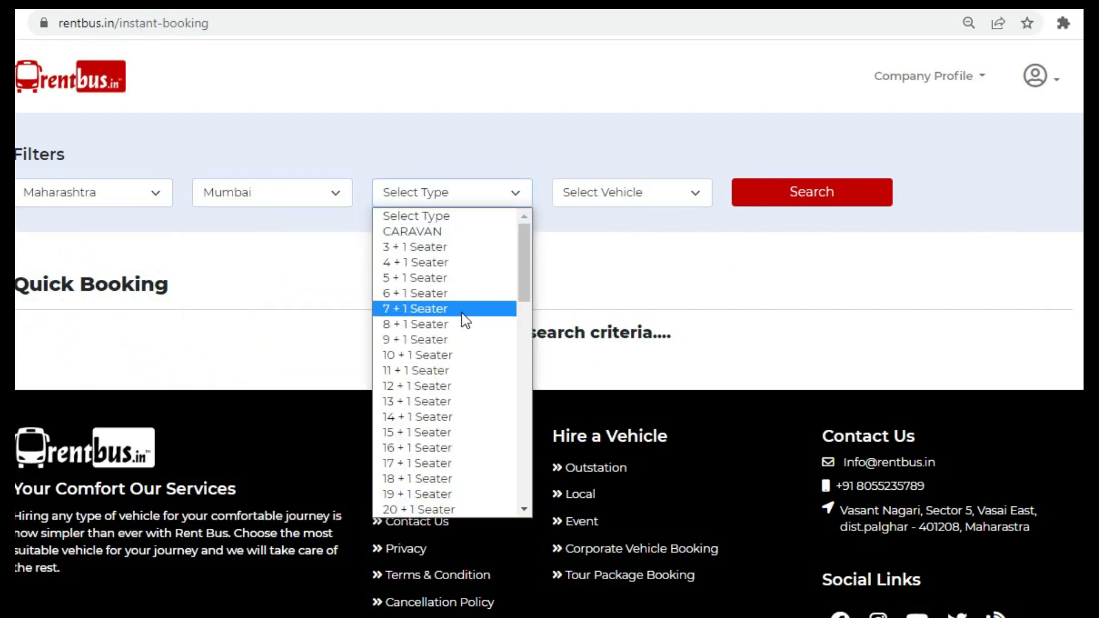
left_click(461, 313)
left_click(623, 202)
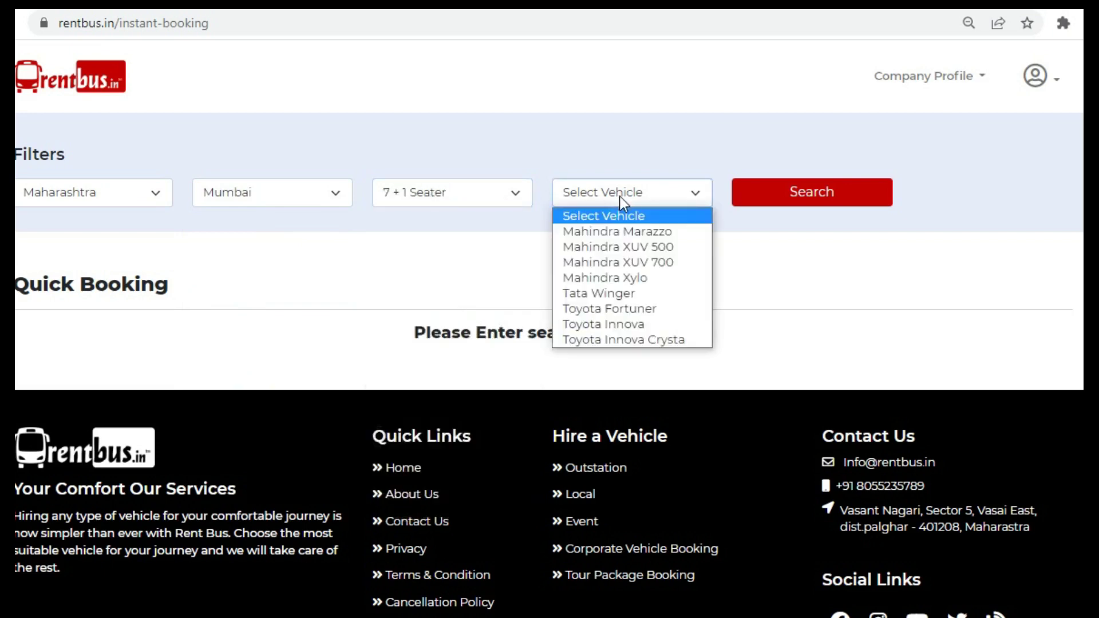
left_click(634, 309)
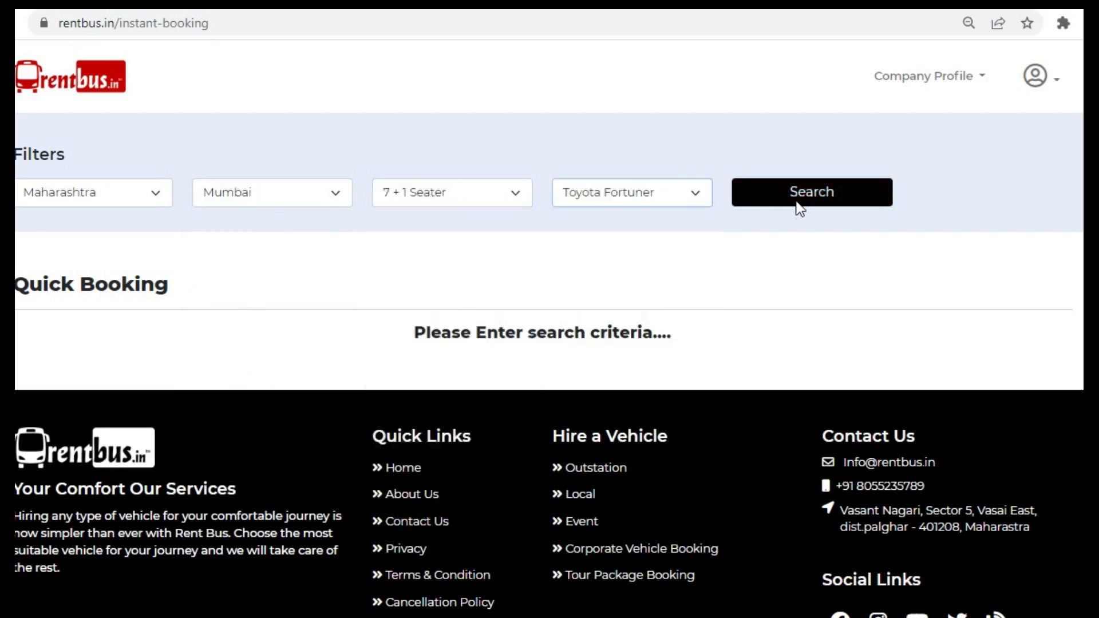
- Search and review the 2018 Toyota Fortuner result, then go to the vehicle management page
left_click(797, 207)
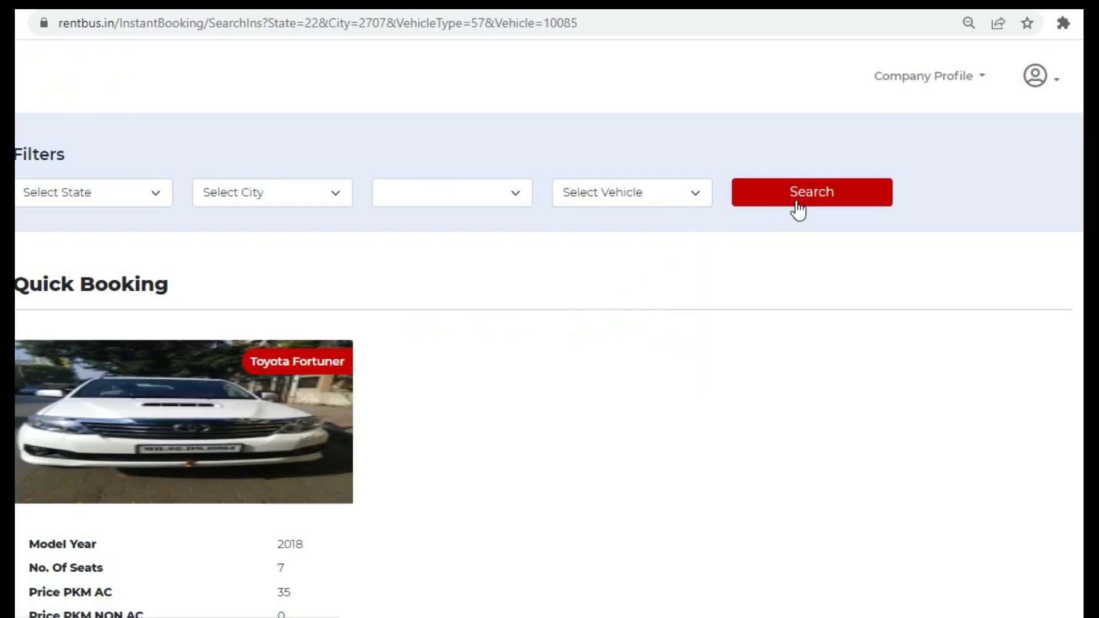
scroll(549, 321, "down", 4)
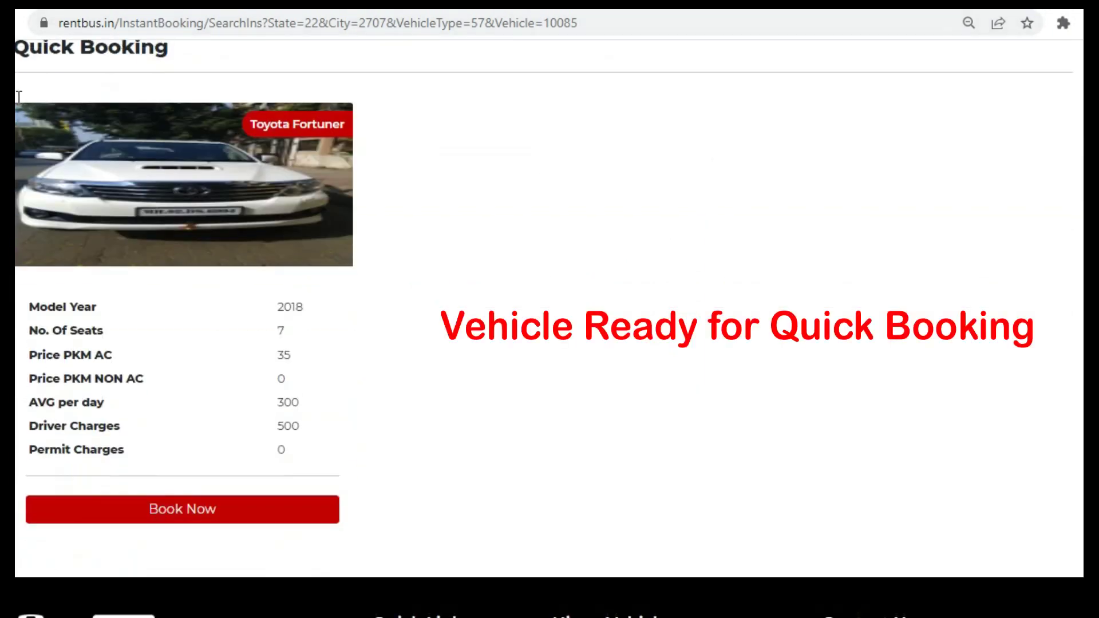
left_click_drag(22, 115, 414, 474)
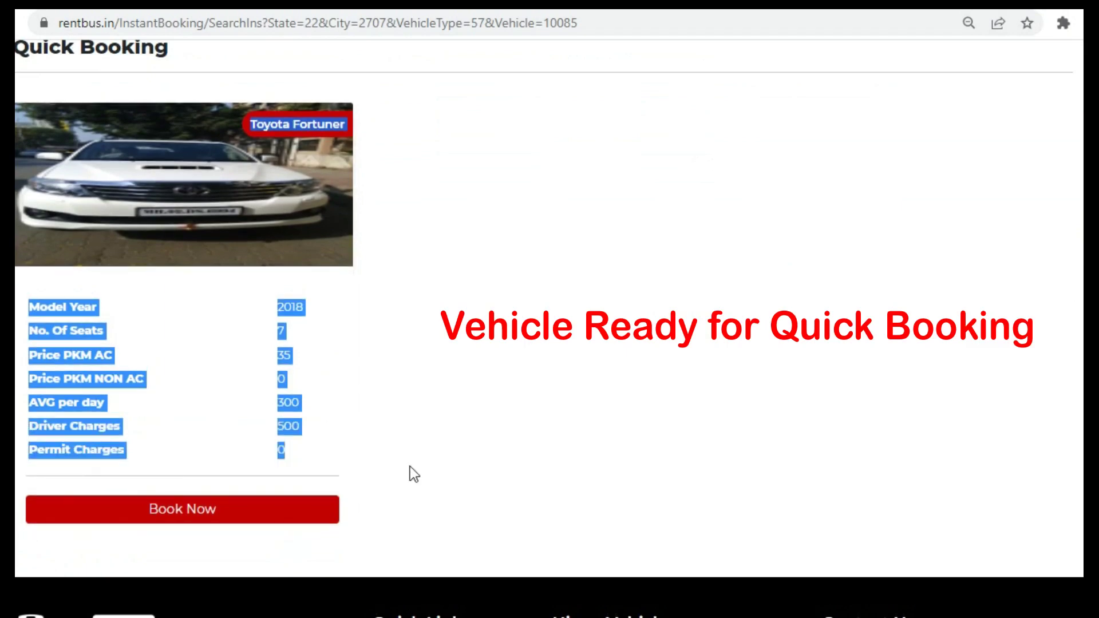
left_click(908, 258)
scroll(549, 321, "up", 4)
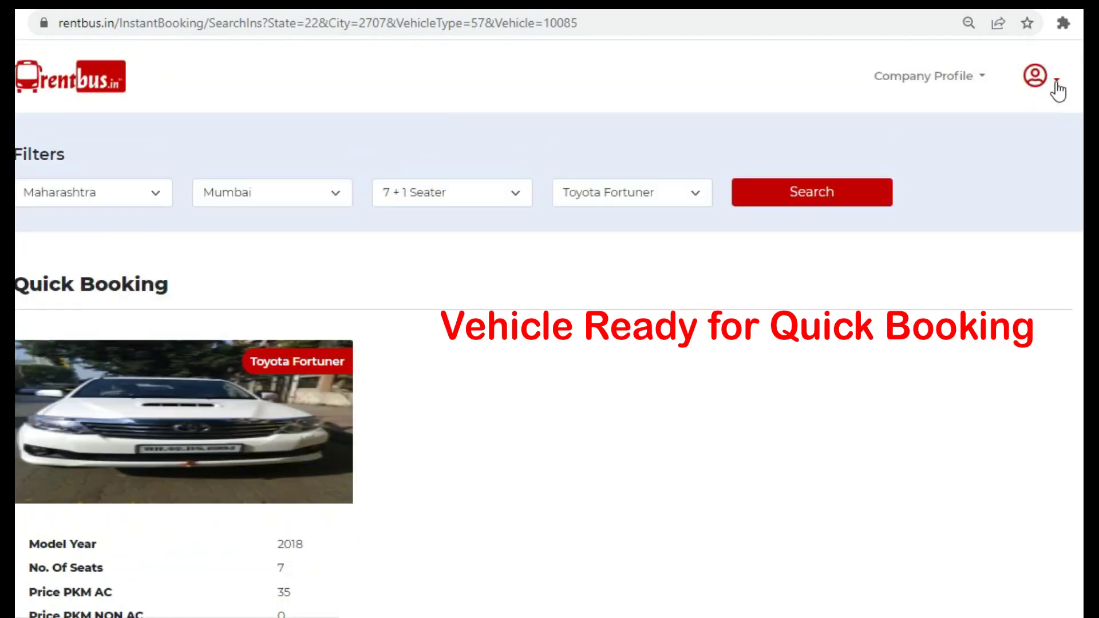
left_click(1057, 80)
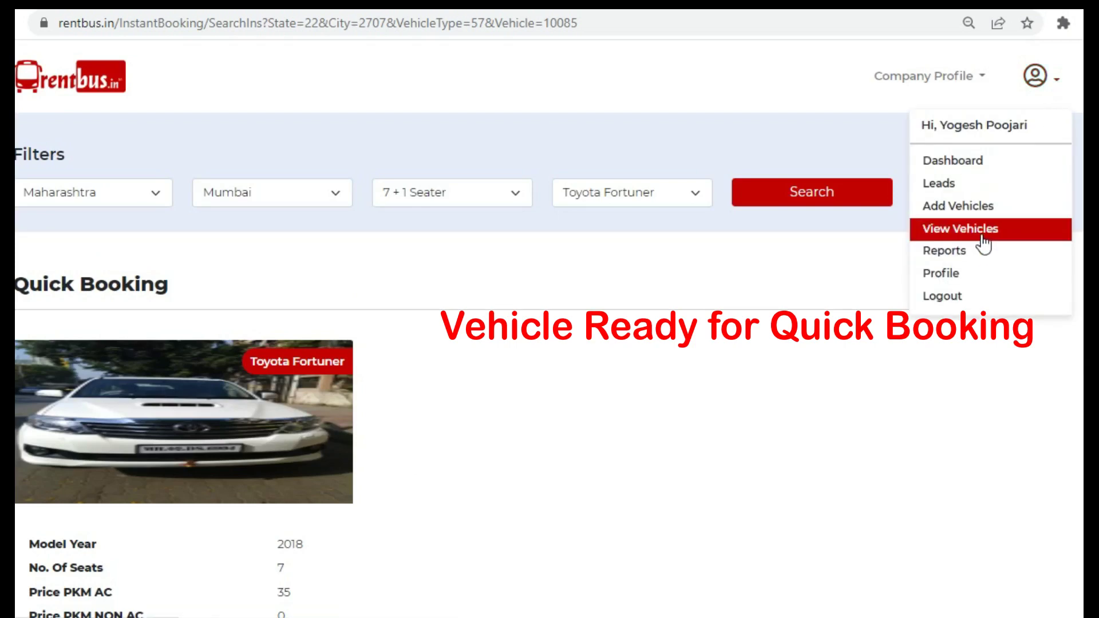
left_click(982, 235)
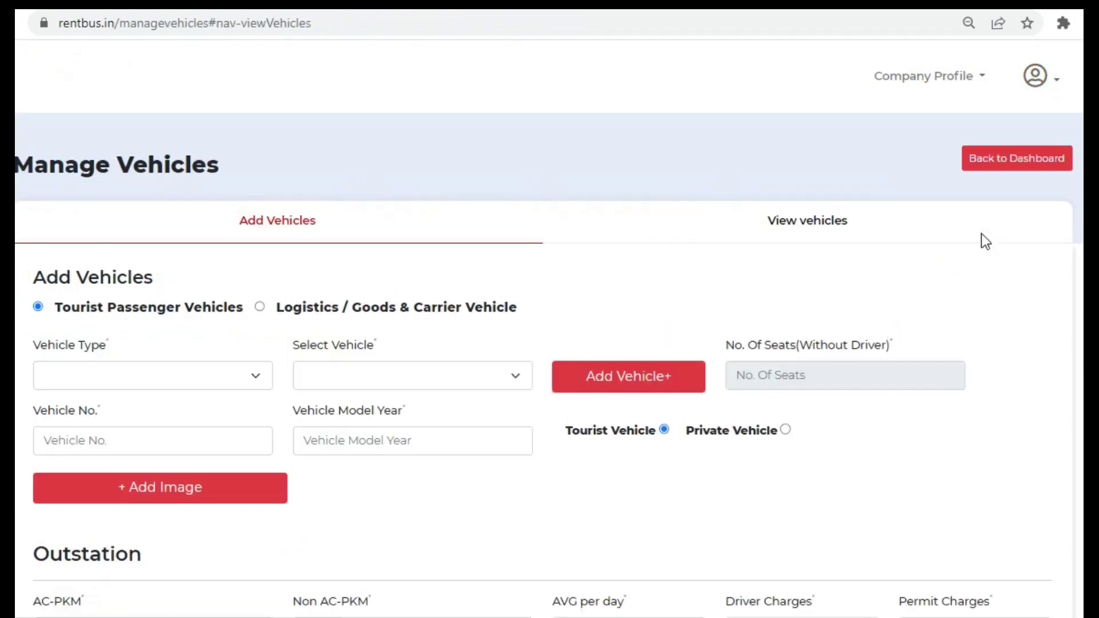